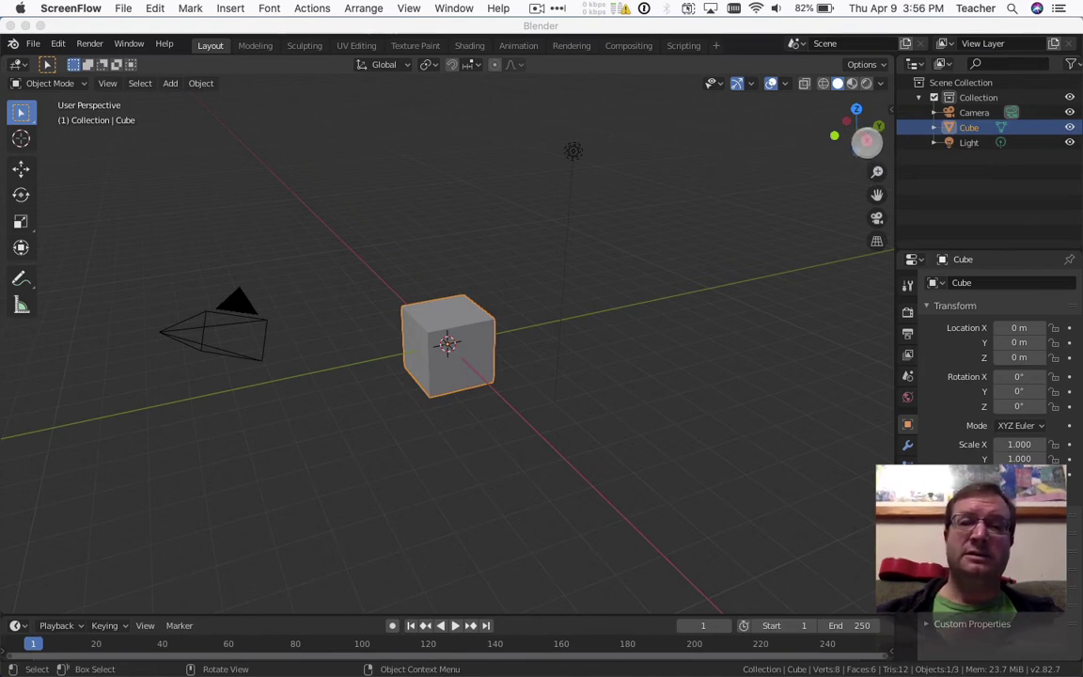
- Orbit the view with the navigation gizmo and toggle the camera view on and off twice
{"action": "mouse_move", "coordinate": [866, 141]}
{"action": "left_mouse_down"}
{"action": "mouse_move", "coordinate": [846, 143]}
{"action": "mouse_move", "coordinate": [860, 141]}
{"action": "left_mouse_up"}
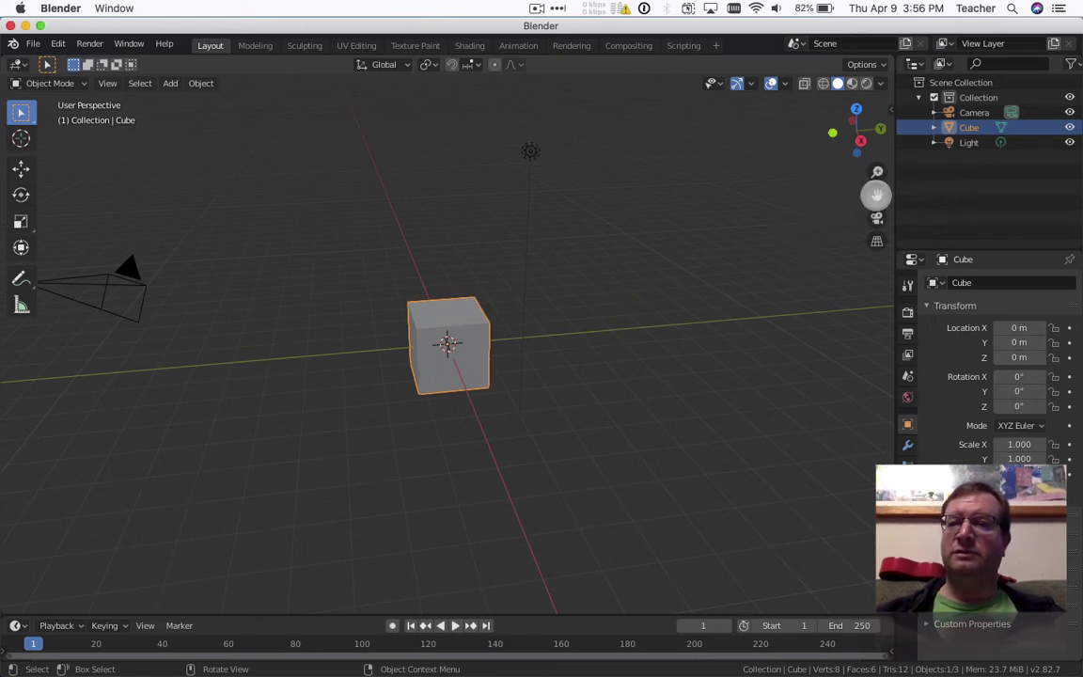
{"action": "left_click", "coordinate": [878, 217]}
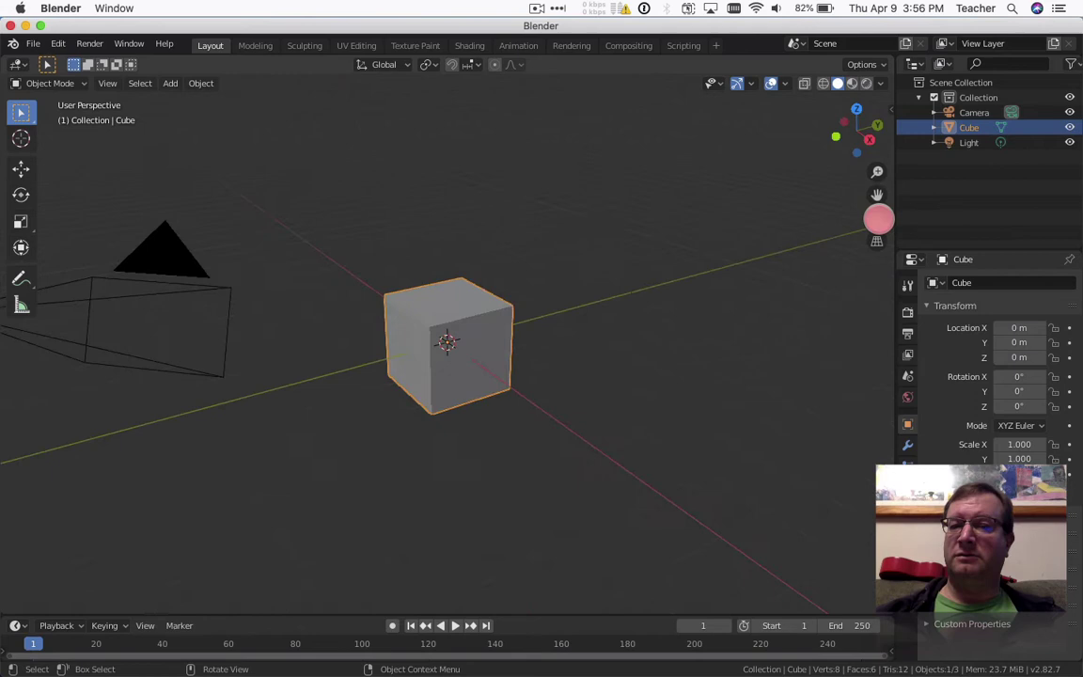
{"action": "left_click", "coordinate": [878, 217]}
{"action": "left_click", "coordinate": [878, 217]}
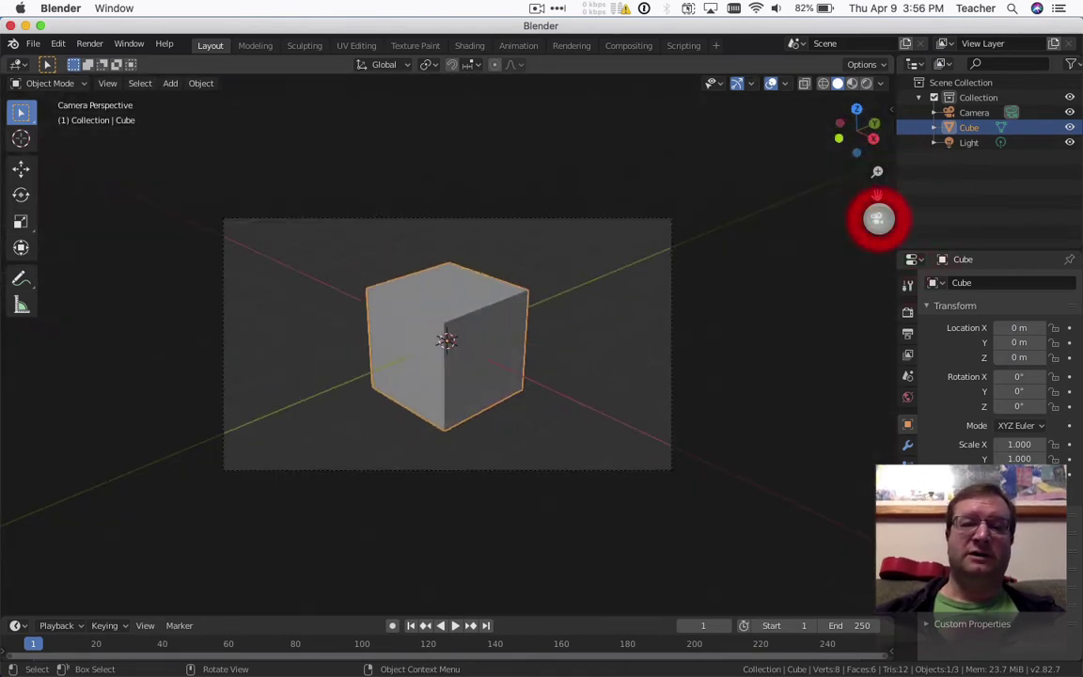
{"action": "left_click", "coordinate": [878, 217]}
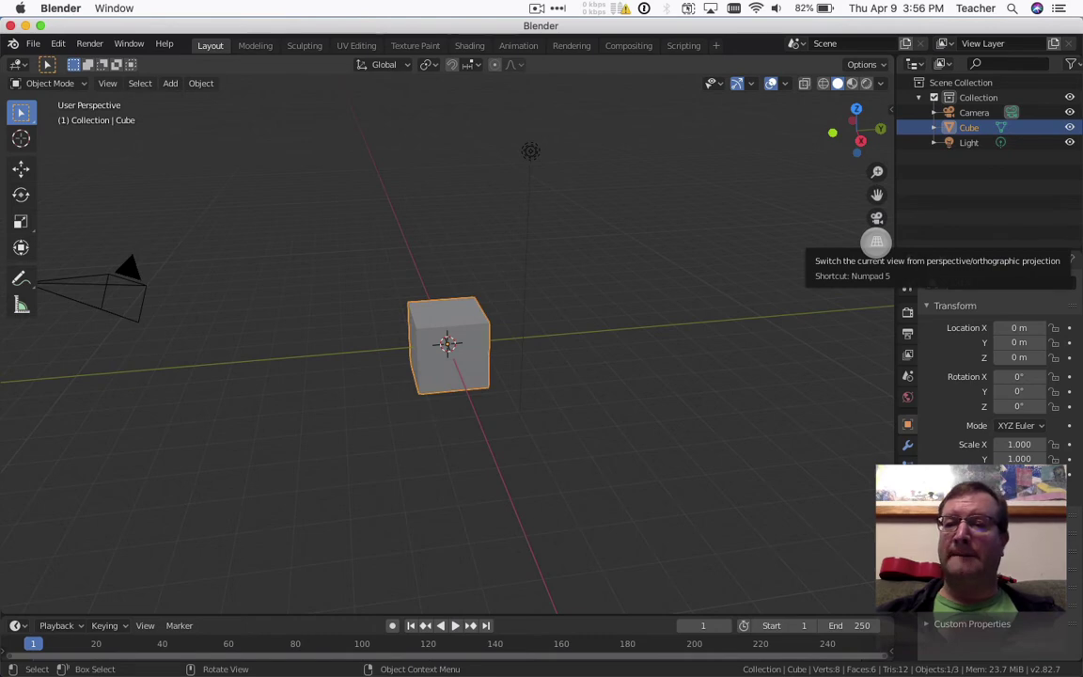
- Toggle between orthographic and perspective projection several times, ending in perspective
{"action": "left_click", "coordinate": [876, 243]}
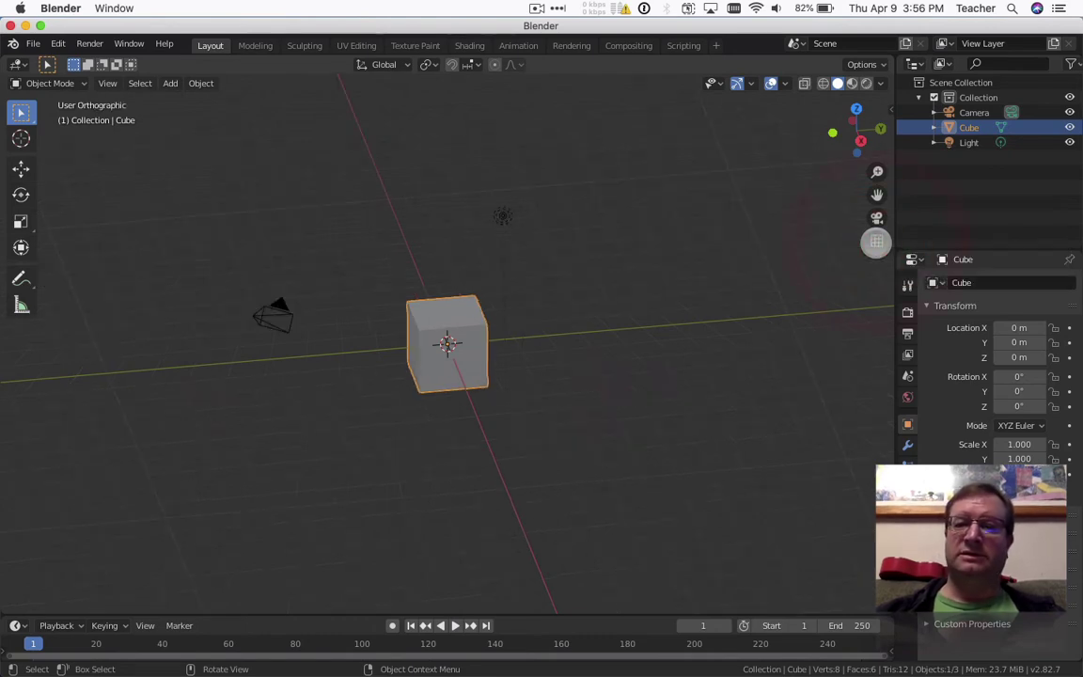
{"action": "left_click", "coordinate": [876, 243]}
{"action": "left_click", "coordinate": [876, 243]}
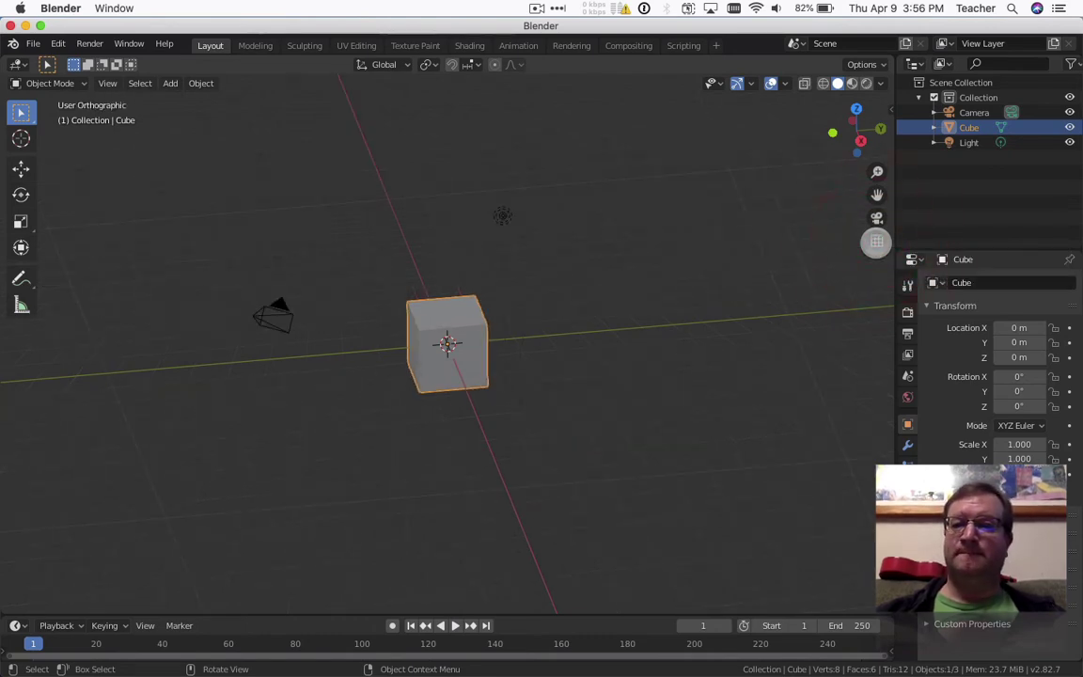
{"action": "left_click", "coordinate": [876, 243]}
{"action": "left_click", "coordinate": [876, 242]}
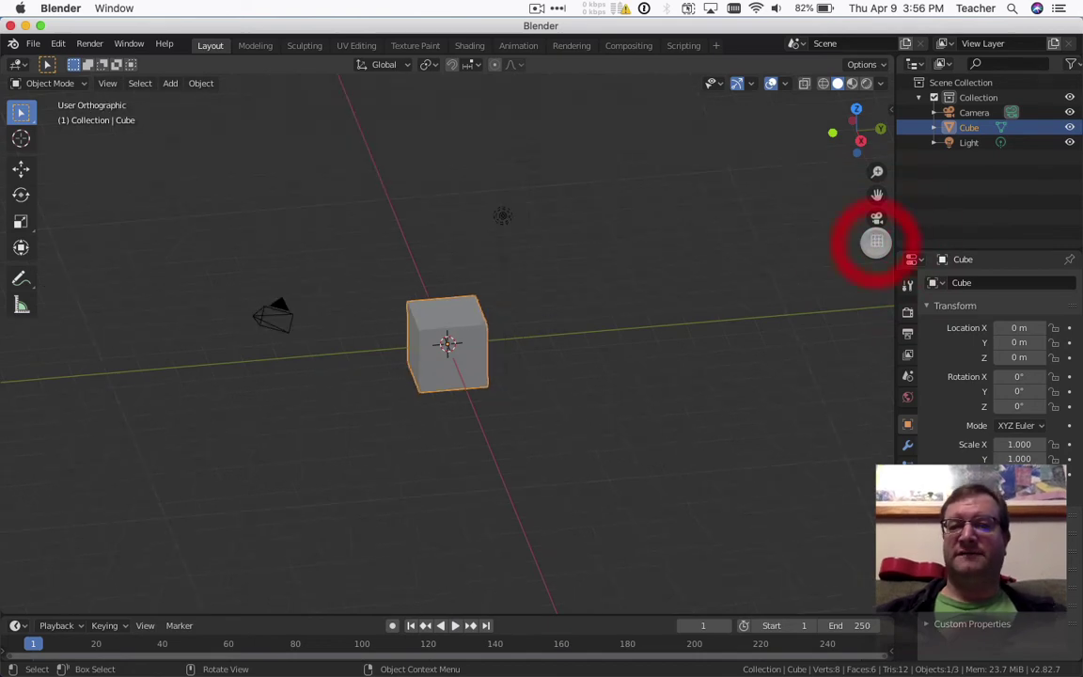
{"action": "left_click", "coordinate": [876, 242]}
{"action": "left_click", "coordinate": [876, 243]}
{"action": "left_click", "coordinate": [876, 243]}
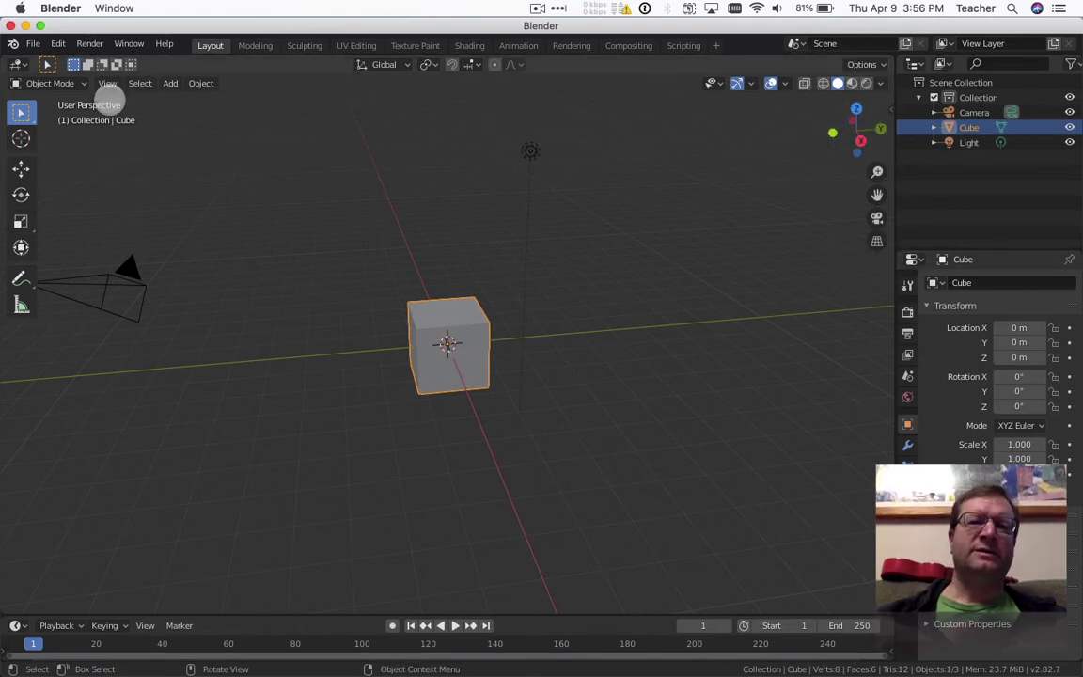
- Roll the viewport with View > Navigation > Roll Left, then try undoing it with Cmd+Z
{"action": "left_click", "coordinate": [107, 84]}
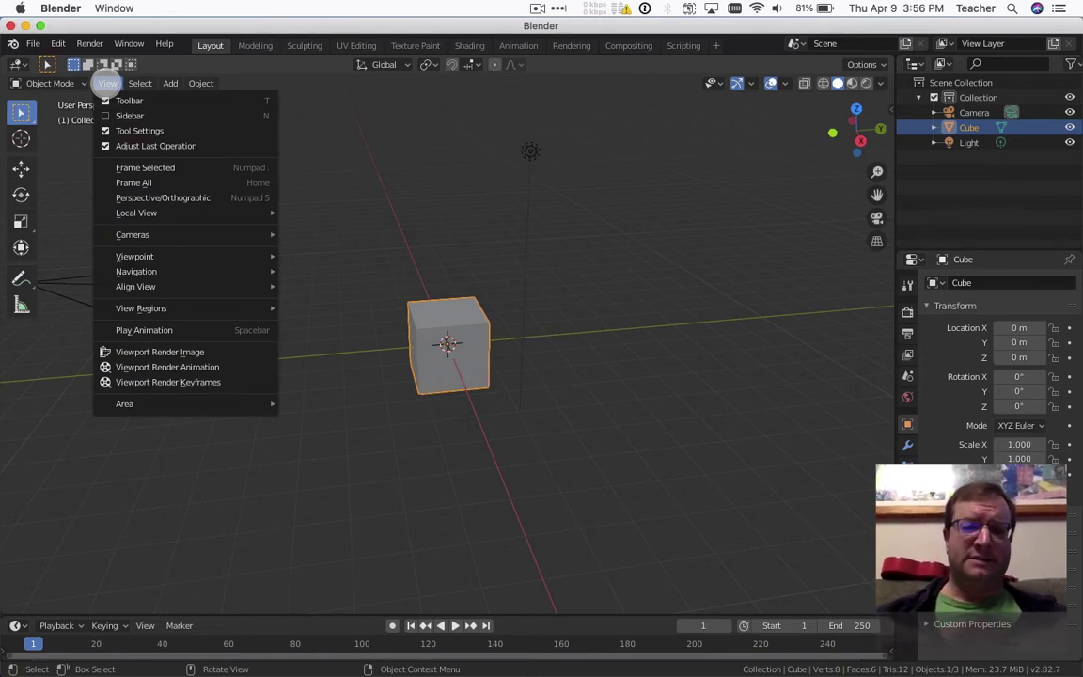
{"action": "mouse_move", "coordinate": [146, 234]}
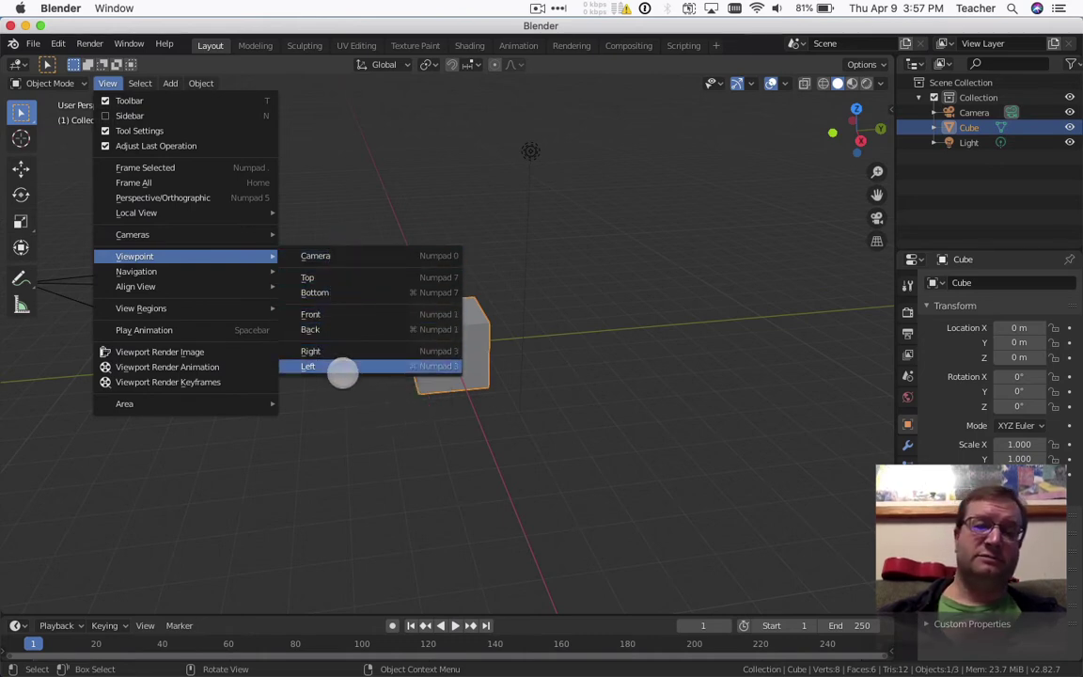
{"action": "mouse_move", "coordinate": [217, 270]}
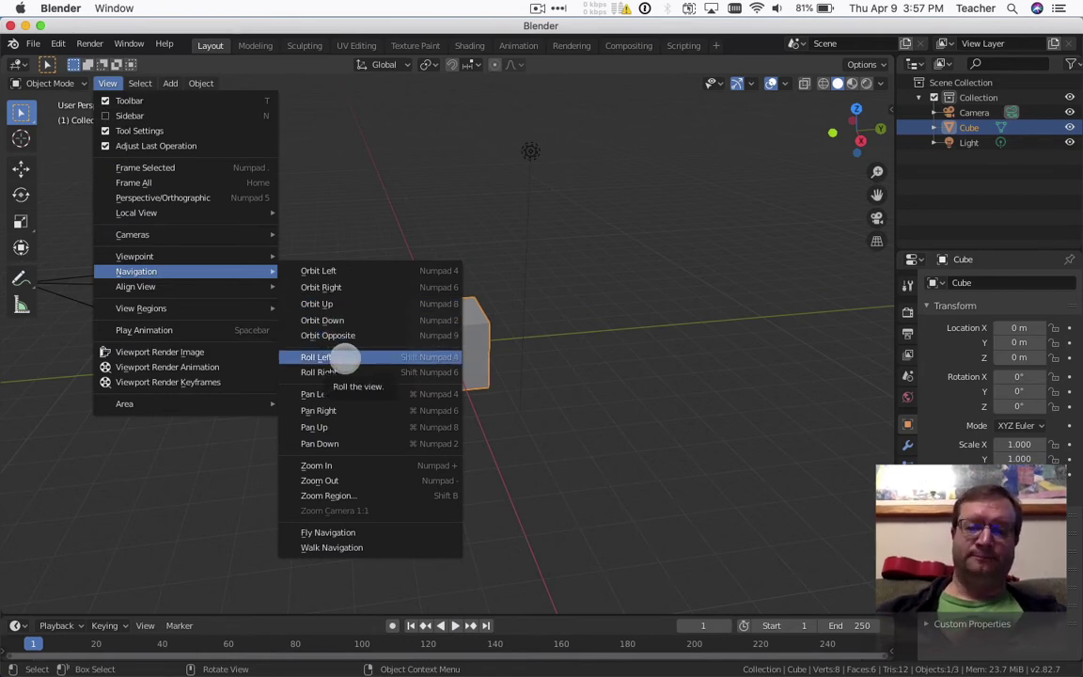
{"action": "left_click", "coordinate": [345, 357]}
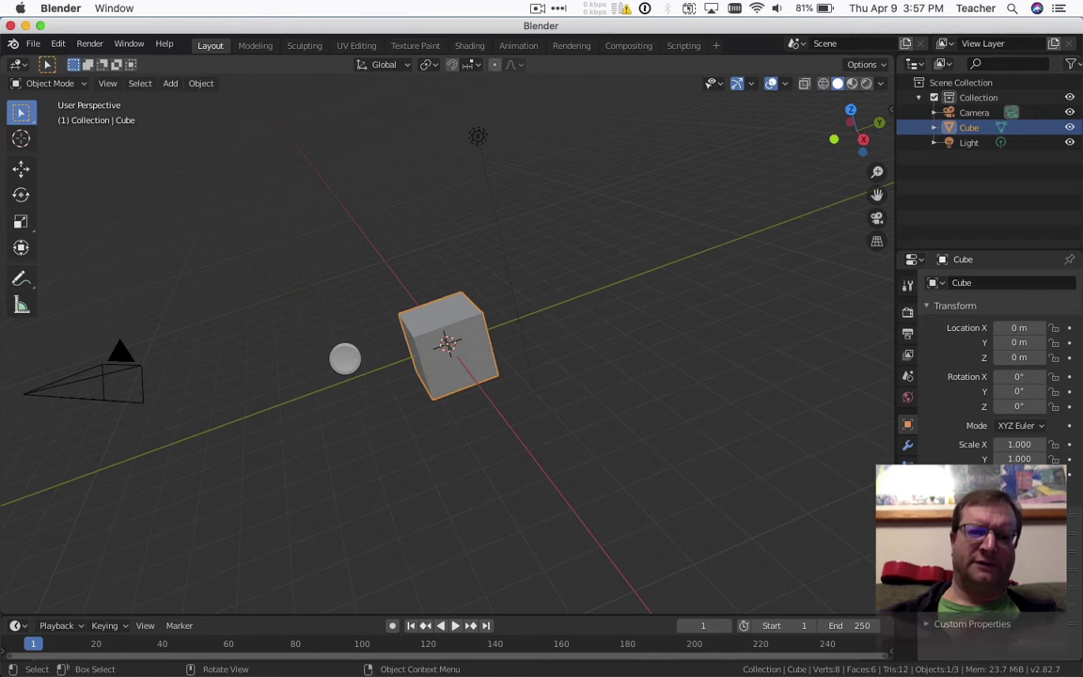
{"action": "key", "text": "super+z"}
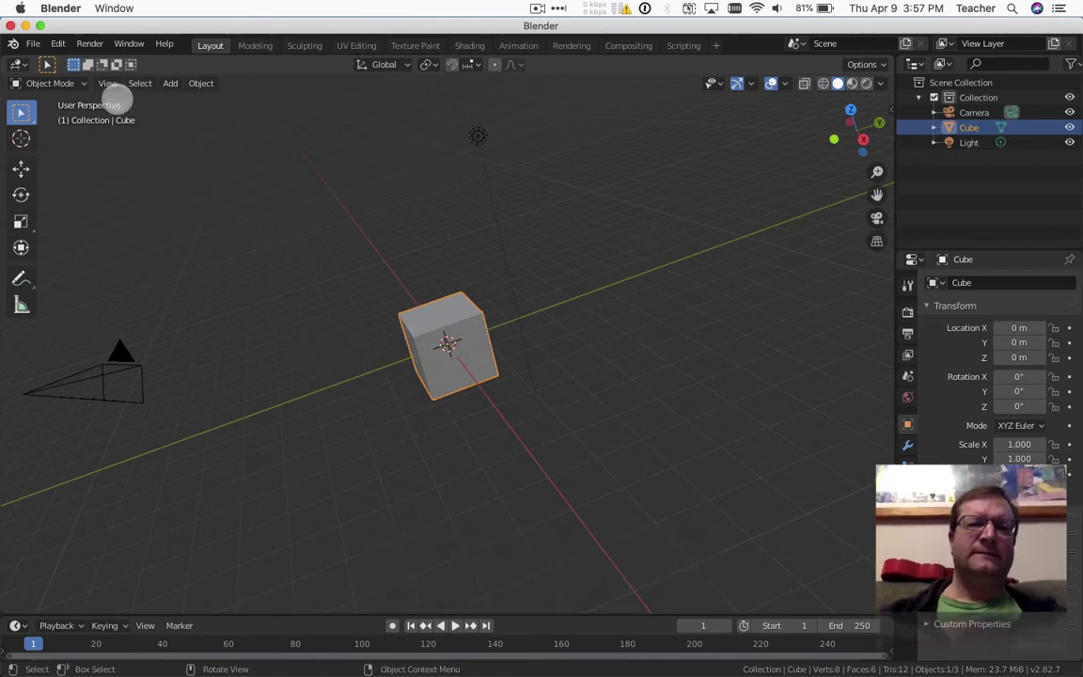
- Roll the viewport back upright from View > Navigation
{"action": "left_click", "coordinate": [108, 83]}
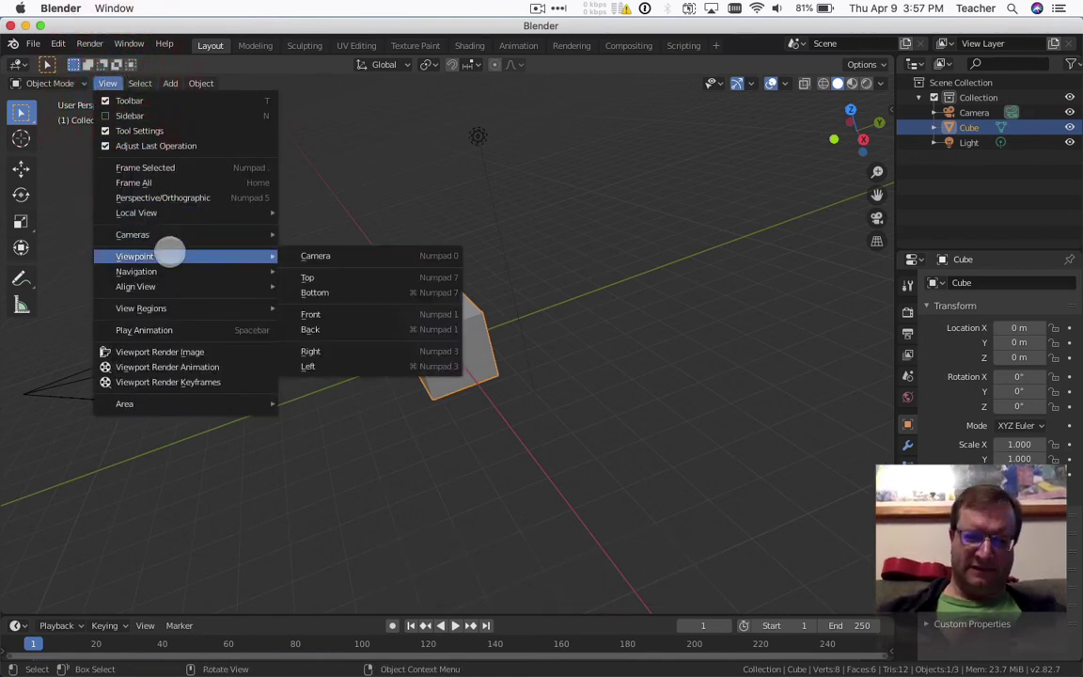
{"action": "mouse_move", "coordinate": [169, 271]}
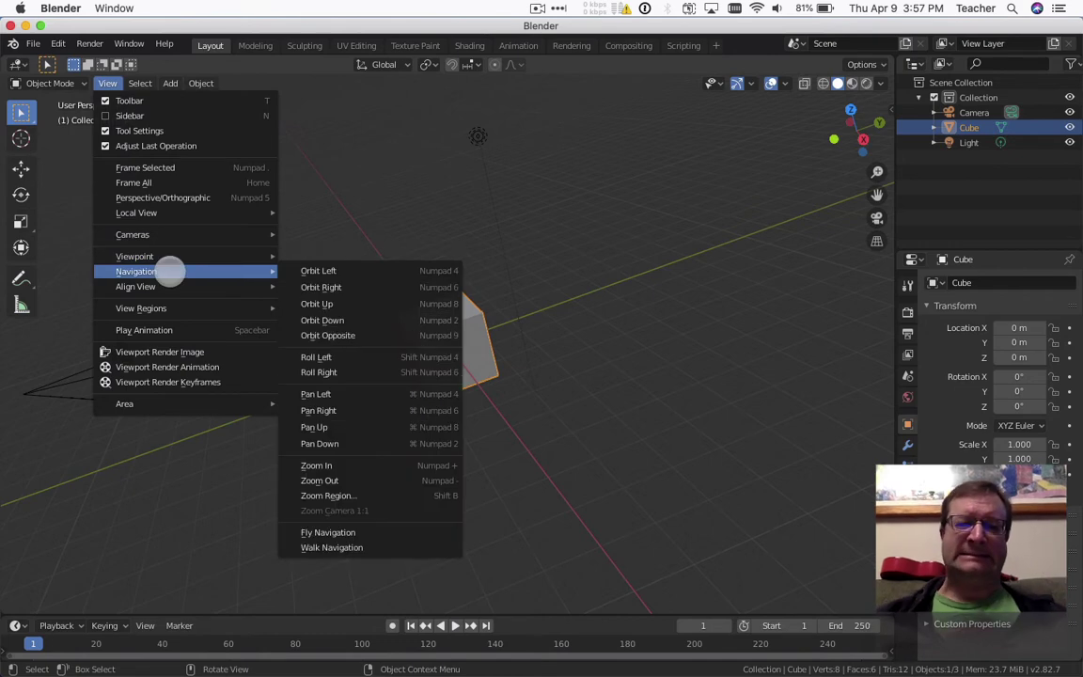
{"action": "left_click", "coordinate": [315, 368]}
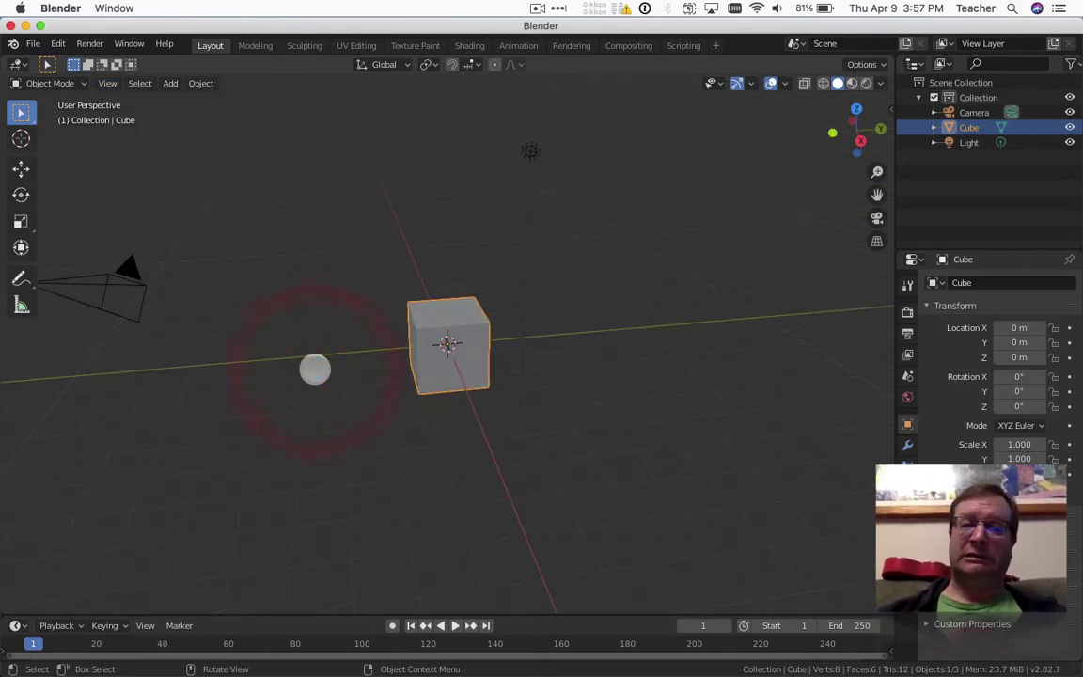
- Start Fly Navigation, fly forward toward the cube, then cancel with Escape
{"action": "left_click", "coordinate": [107, 83]}
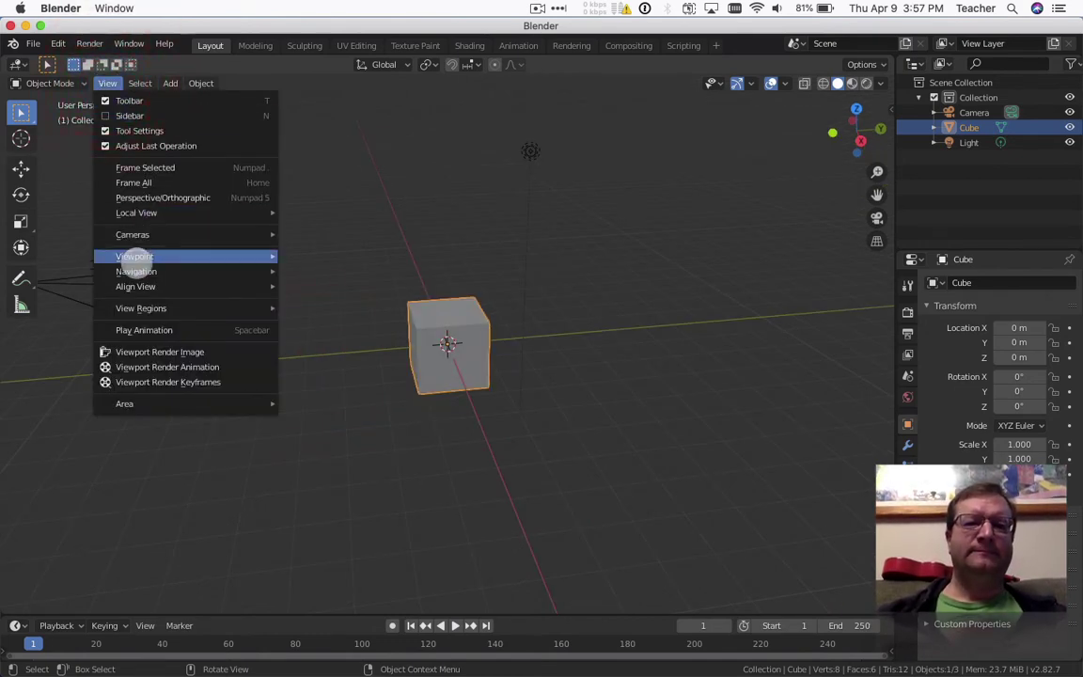
{"action": "mouse_move", "coordinate": [136, 270]}
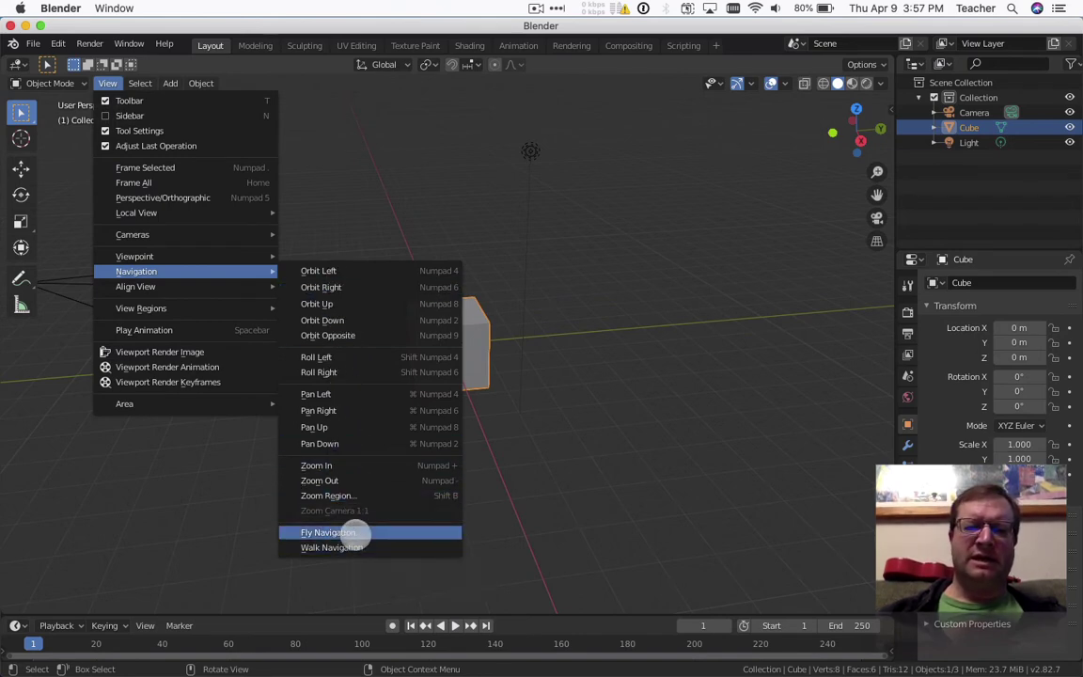
{"action": "left_click", "coordinate": [352, 532]}
{"action": "key", "text": "w"}
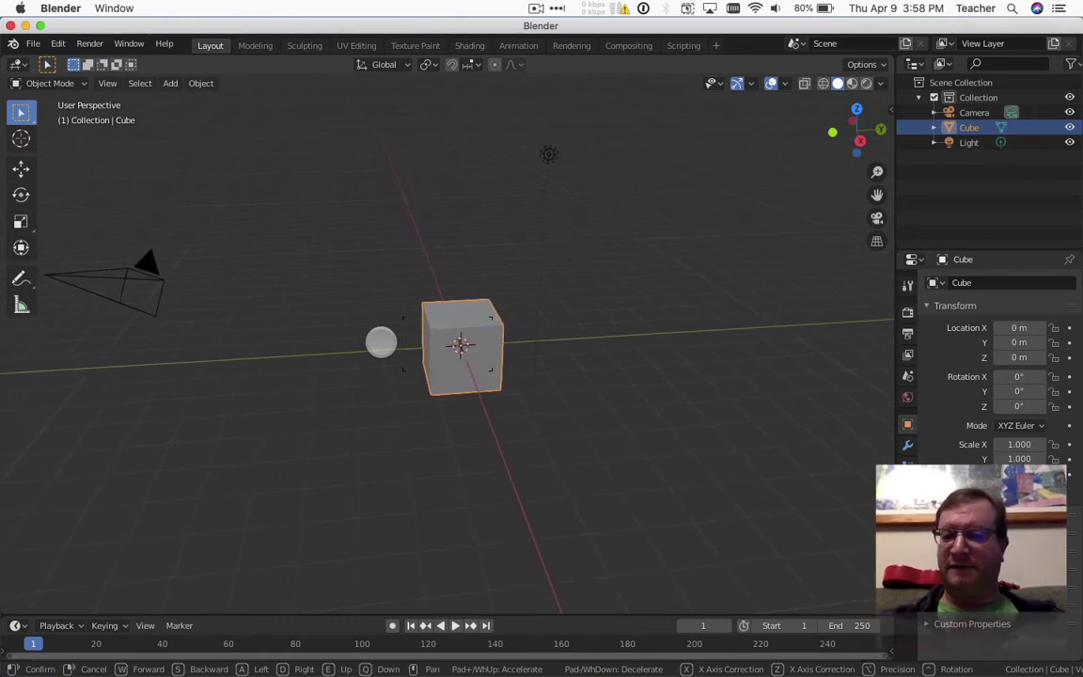
{"action": "key", "text": "Escape"}
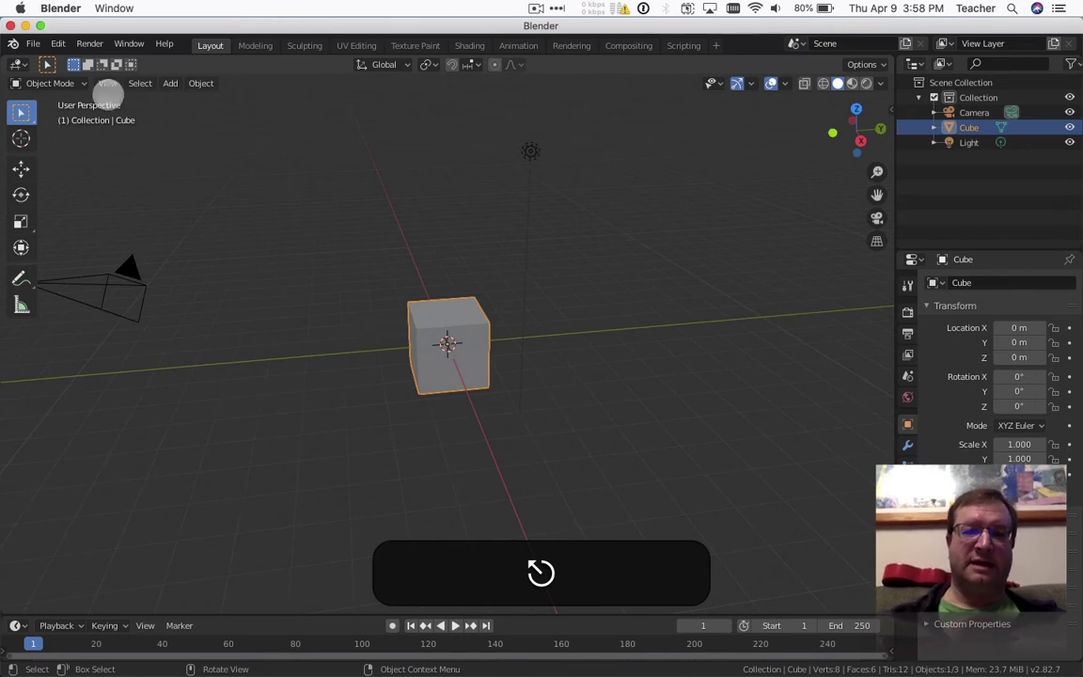
{"action": "left_click", "coordinate": [106, 83]}
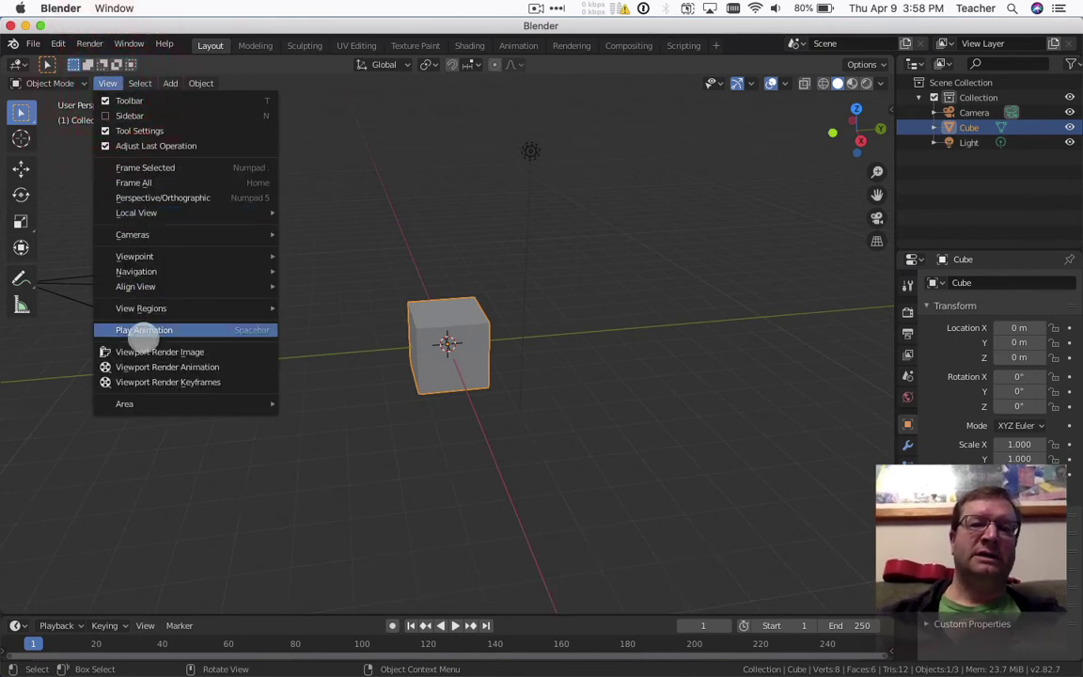
{"action": "mouse_move", "coordinate": [148, 232]}
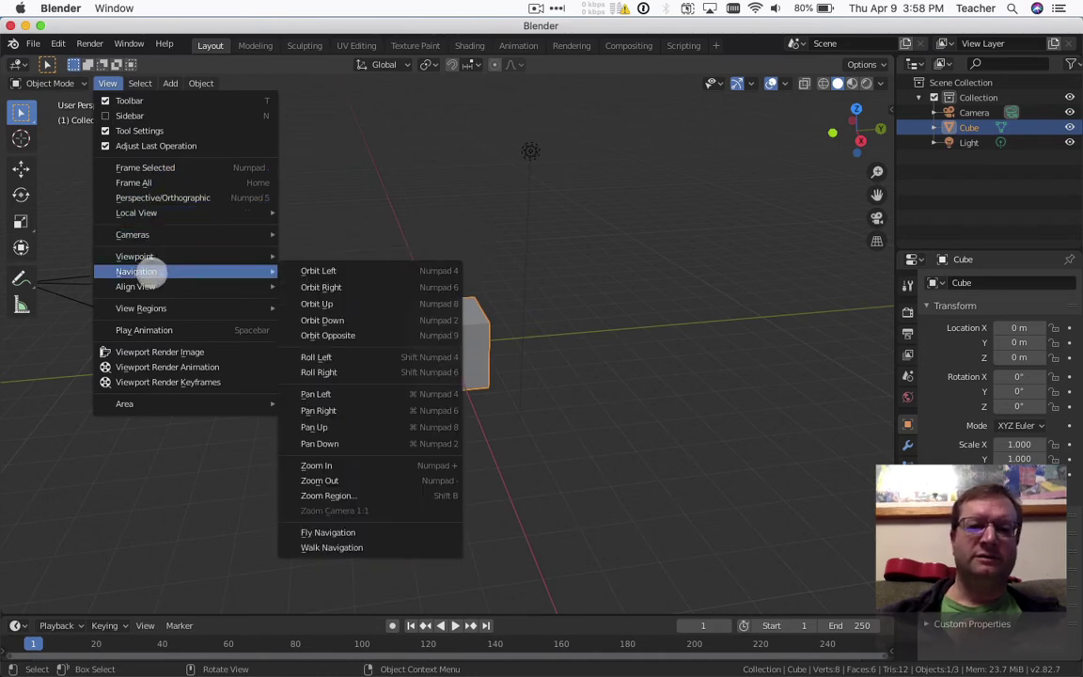
{"action": "mouse_move", "coordinate": [136, 286]}
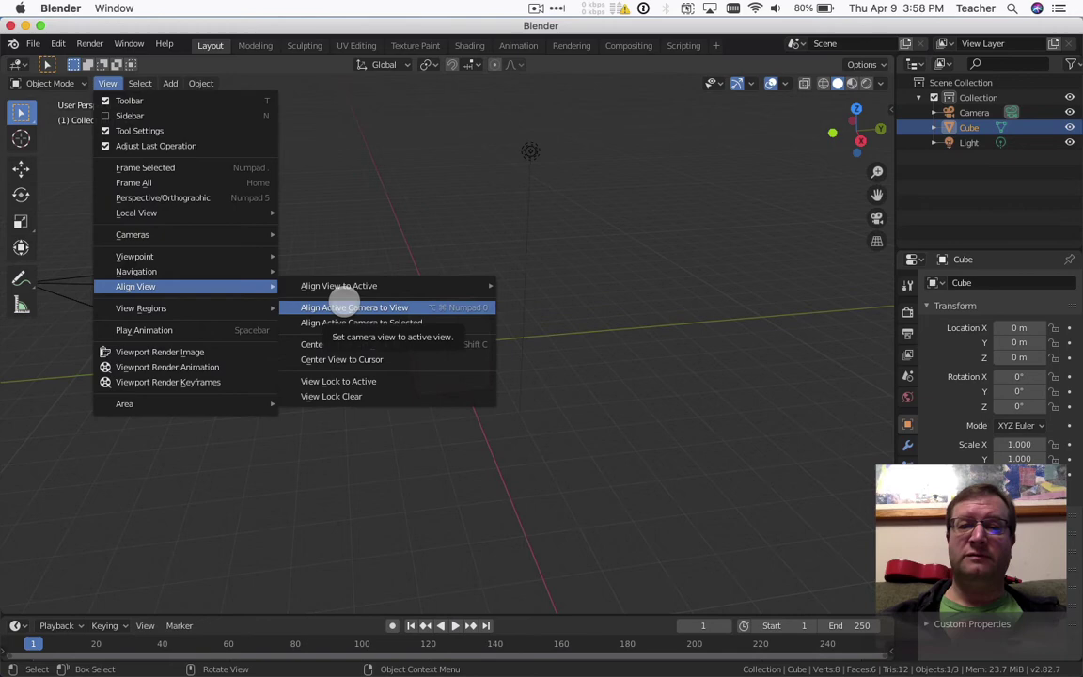
{"action": "left_click", "coordinate": [318, 306]}
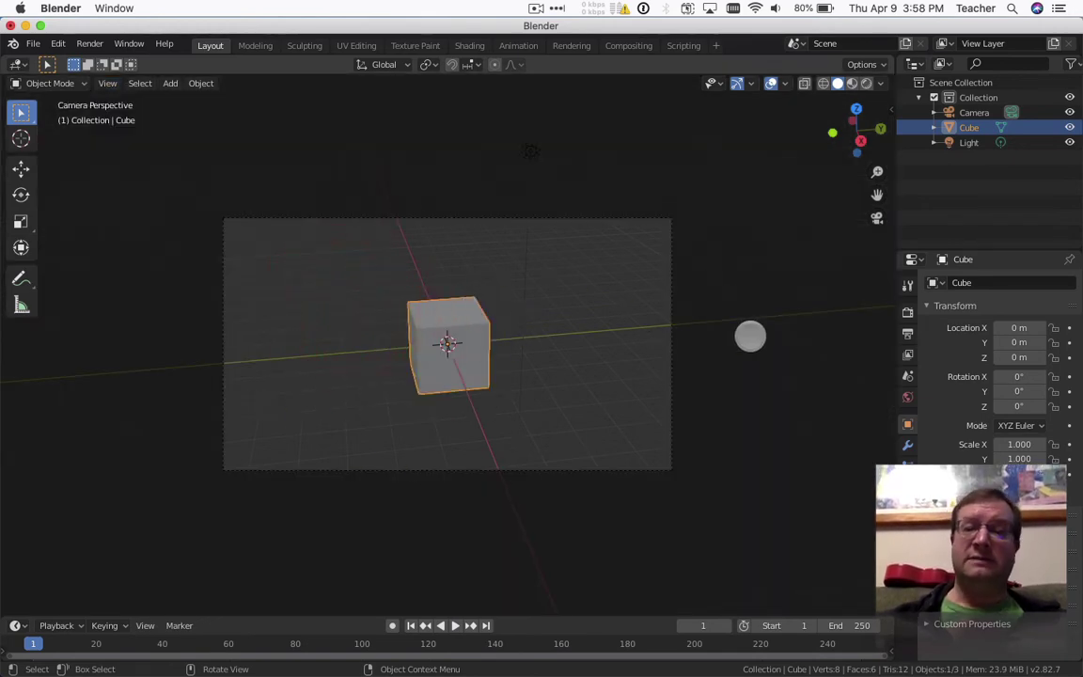
- Enable Lock Camera to View in the sidebar's View tab
{"action": "key", "text": "n"}
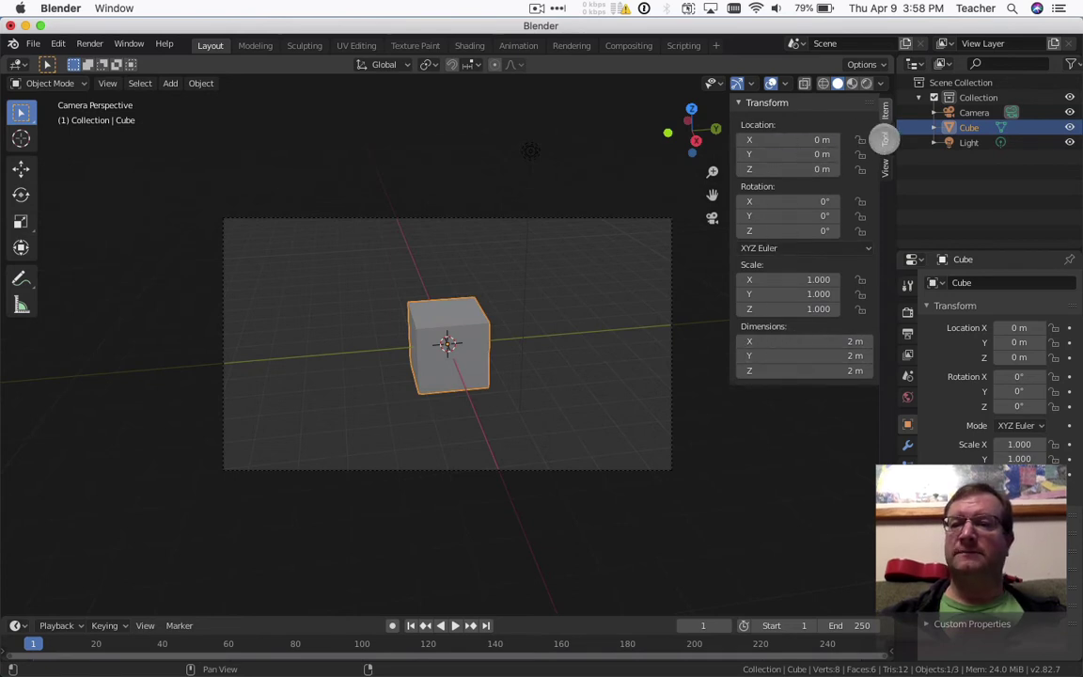
{"action": "left_click", "coordinate": [884, 139]}
{"action": "left_click", "coordinate": [884, 165]}
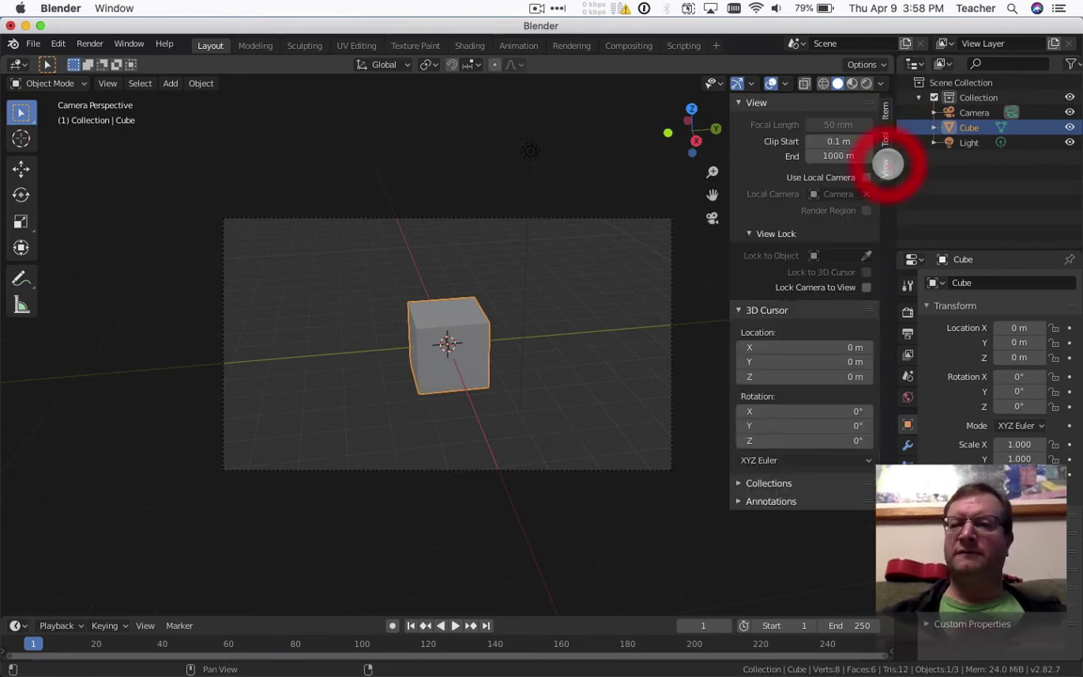
{"action": "left_click", "coordinate": [866, 287]}
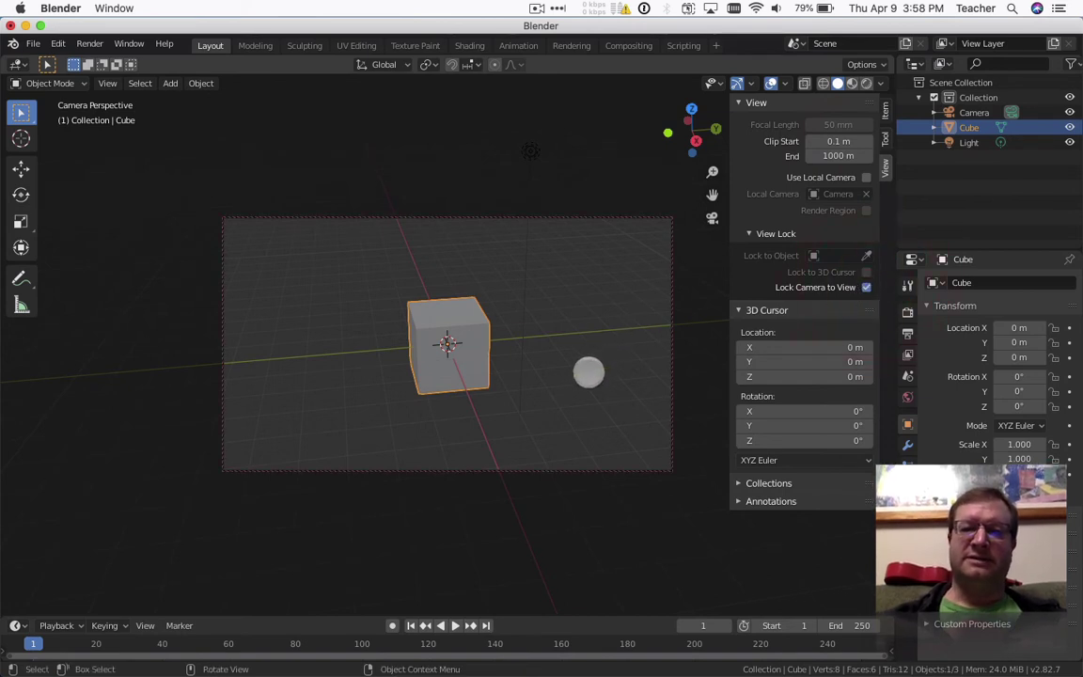
- Orbit and zoom the locked camera so the cube fills more of the shot, then disable Lock Camera to View
{"action": "middle_click_drag", "start_coordinate": [531, 151], "coordinate": [519, 110]}
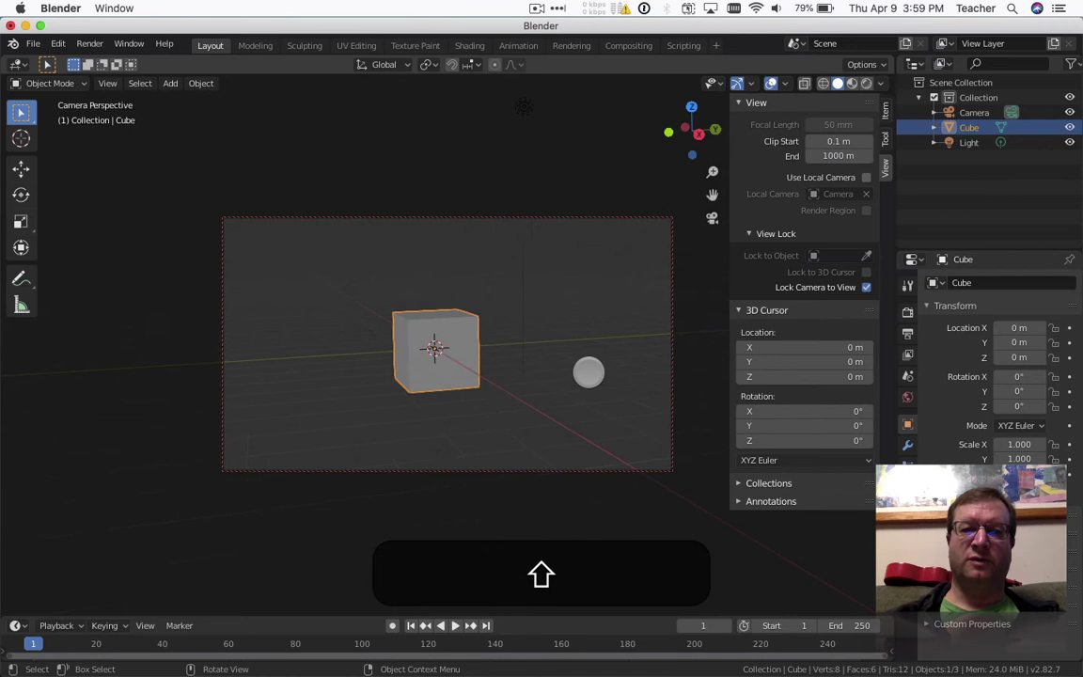
{"action": "scroll", "coordinate": [523, 107], "scroll_direction": "down", "scroll_amount": 2}
{"action": "scroll", "coordinate": [524, 106], "scroll_direction": "up", "scroll_amount": 4}
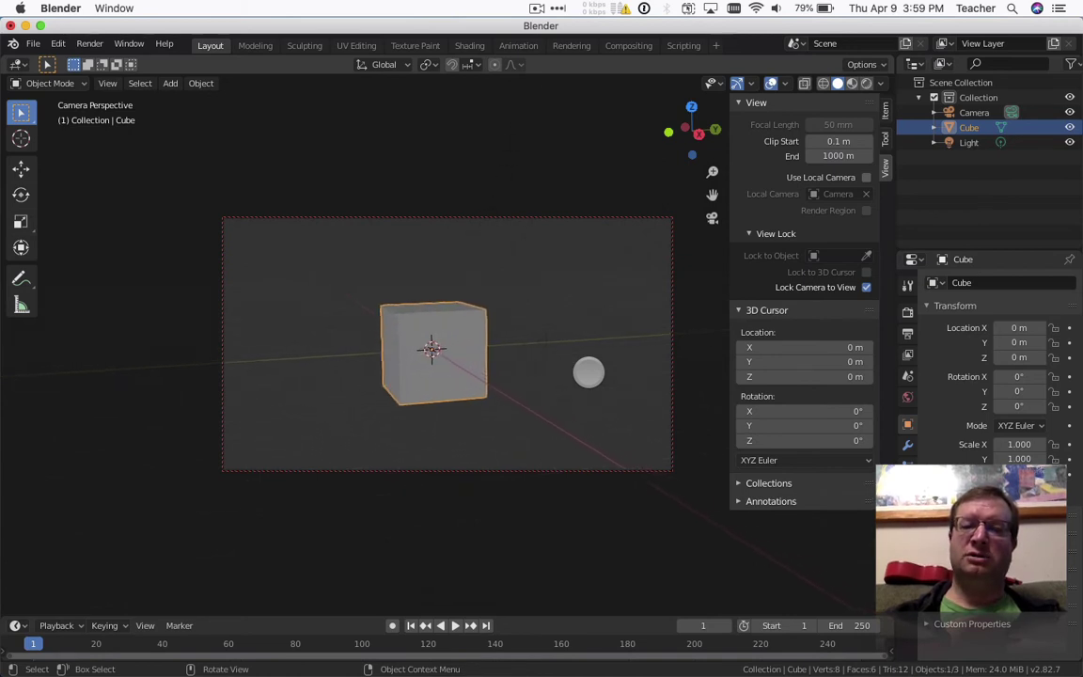
{"action": "scroll", "coordinate": [523, 106], "scroll_direction": "down", "scroll_amount": 3}
{"action": "scroll", "coordinate": [524, 106], "scroll_direction": "up", "scroll_amount": 4}
{"action": "scroll", "coordinate": [523, 106], "scroll_direction": "down", "scroll_amount": 1}
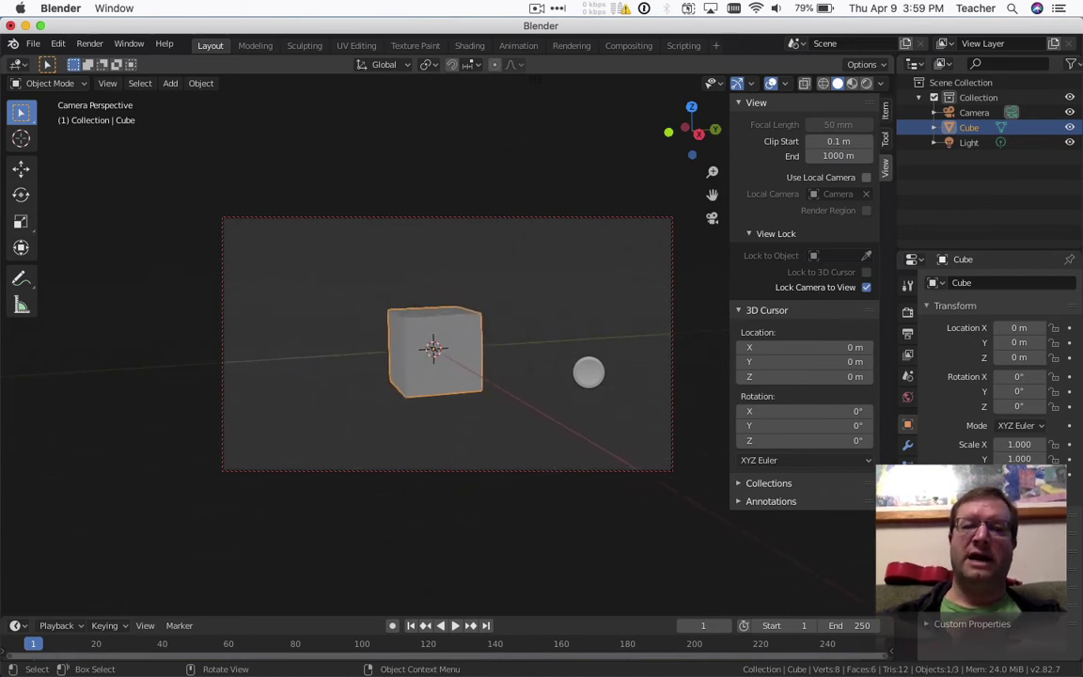
{"action": "scroll", "coordinate": [496, 197], "scroll_direction": "down", "scroll_amount": 2}
{"action": "scroll", "coordinate": [497, 197], "scroll_direction": "up", "scroll_amount": 3}
{"action": "scroll", "coordinate": [496, 198], "scroll_direction": "down", "scroll_amount": 3}
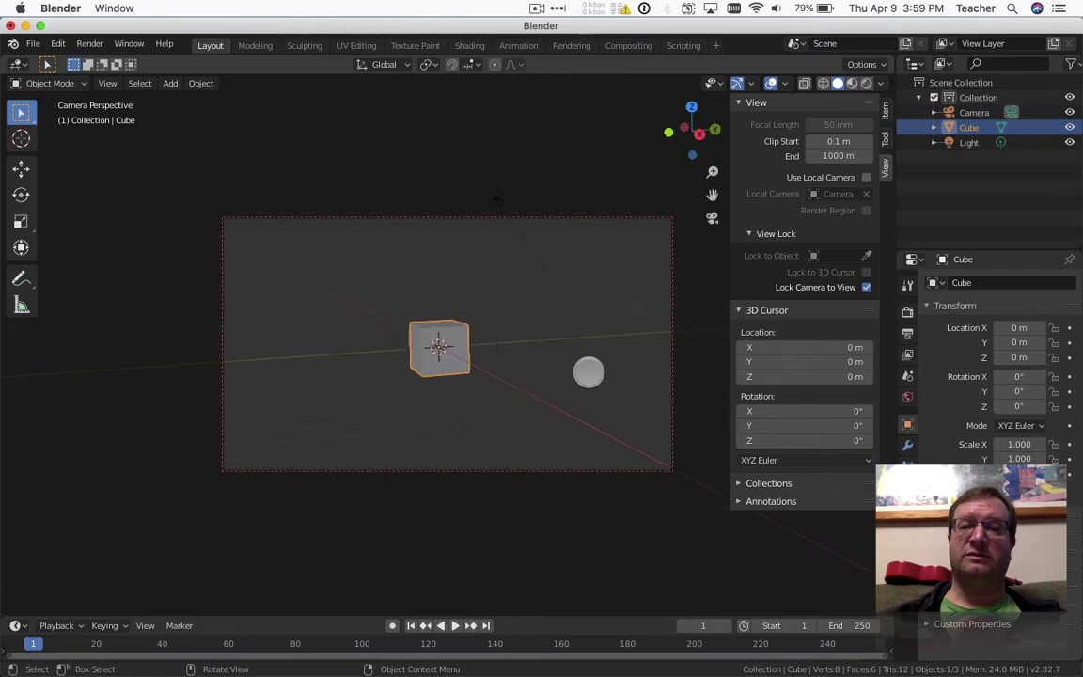
{"action": "scroll", "coordinate": [496, 197], "scroll_direction": "up", "scroll_amount": 5}
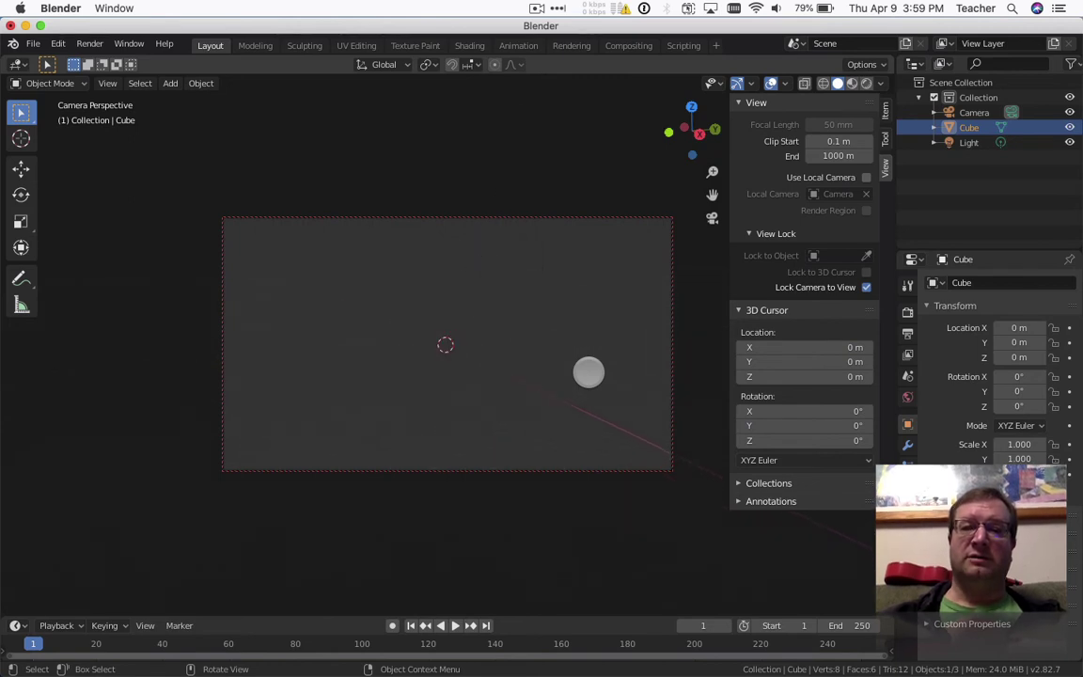
{"action": "scroll", "coordinate": [447, 343], "scroll_direction": "up", "scroll_amount": 5}
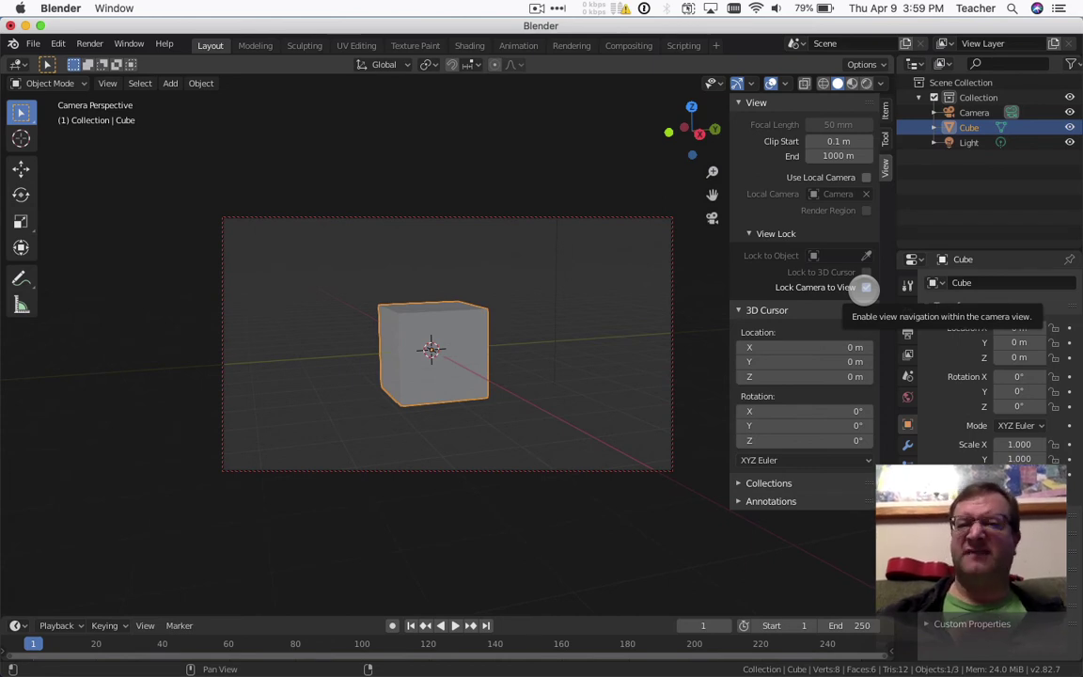
{"action": "left_click", "coordinate": [865, 288]}
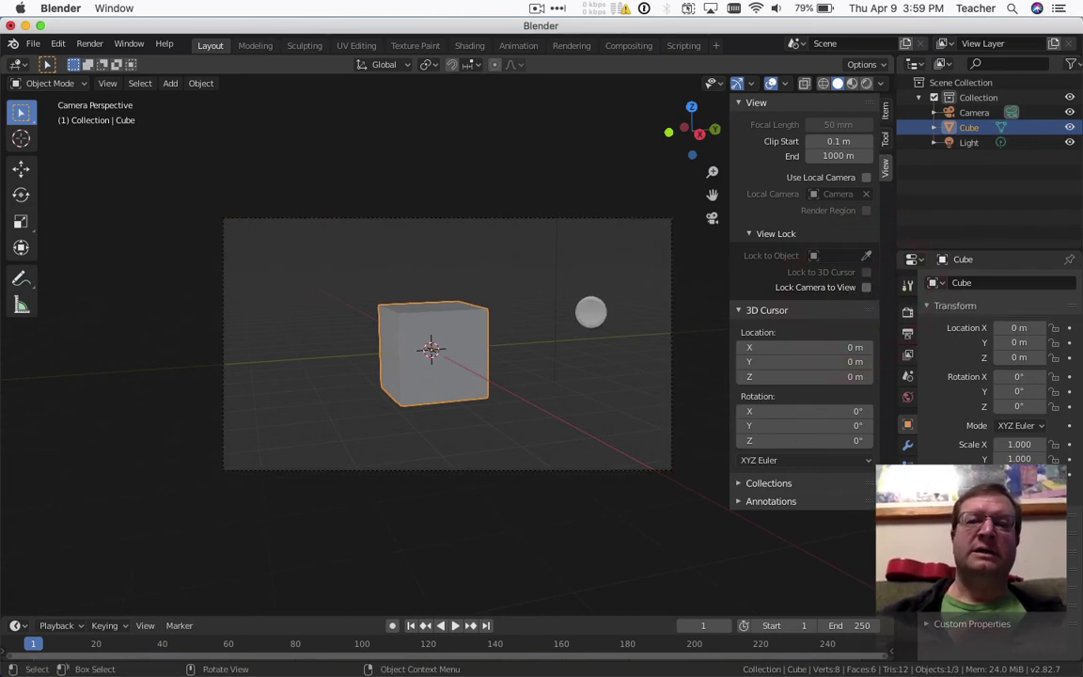
{"action": "left_click", "coordinate": [109, 84]}
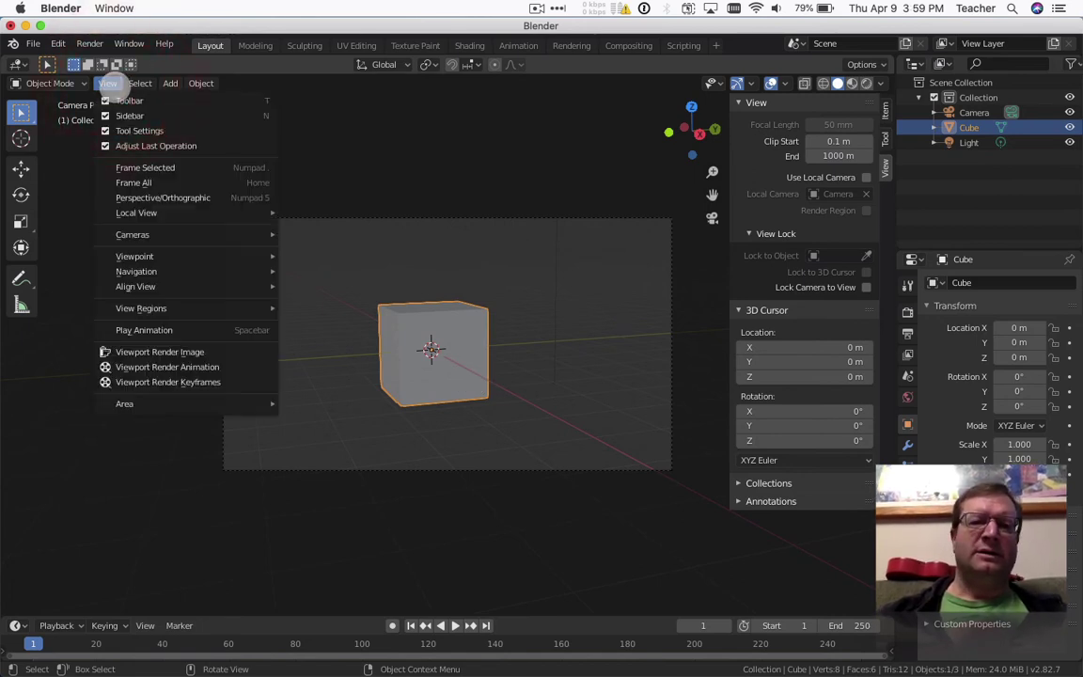
- Switch to the Top viewpoint and zoom out
{"action": "mouse_move", "coordinate": [135, 255]}
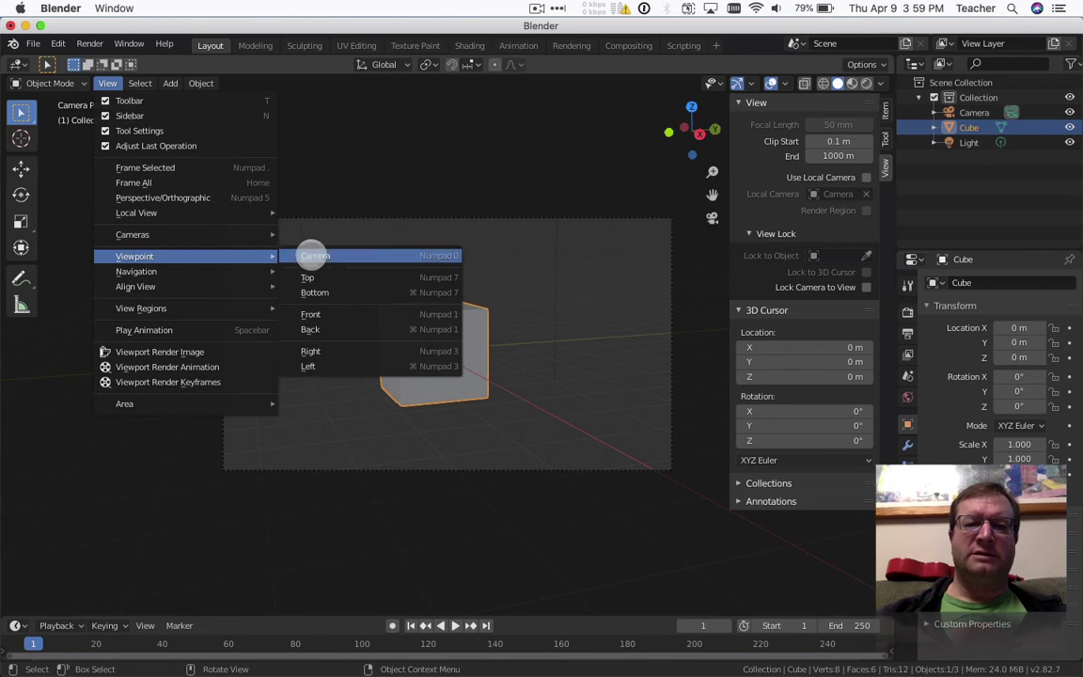
{"action": "left_click", "coordinate": [321, 277]}
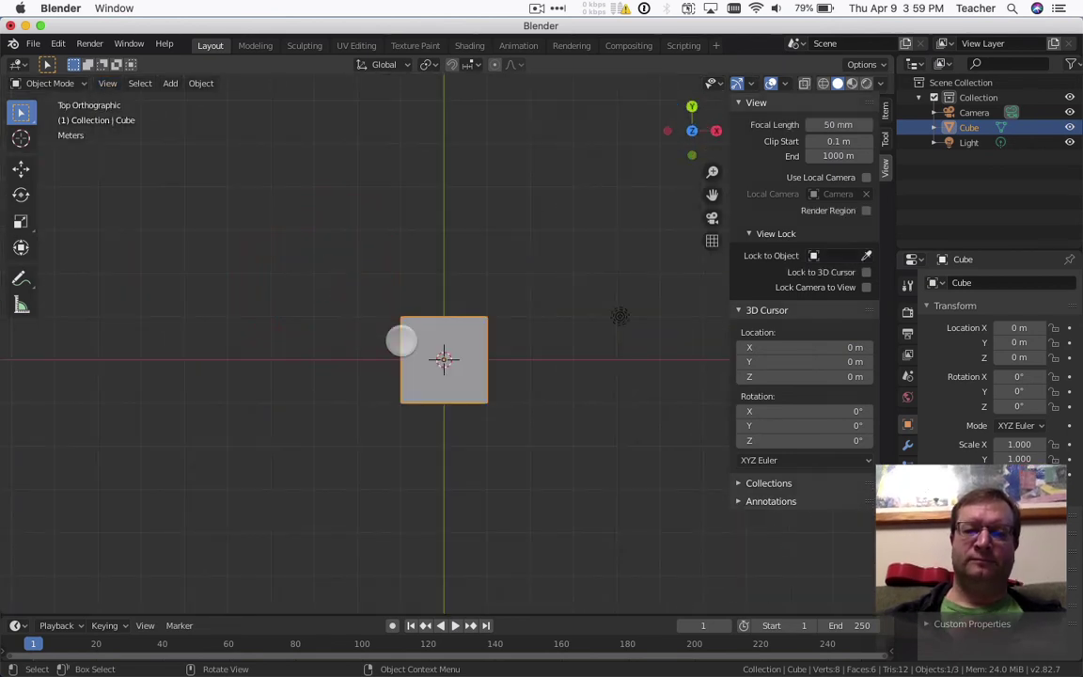
{"action": "scroll", "coordinate": [400, 343], "scroll_direction": "down", "scroll_amount": 2}
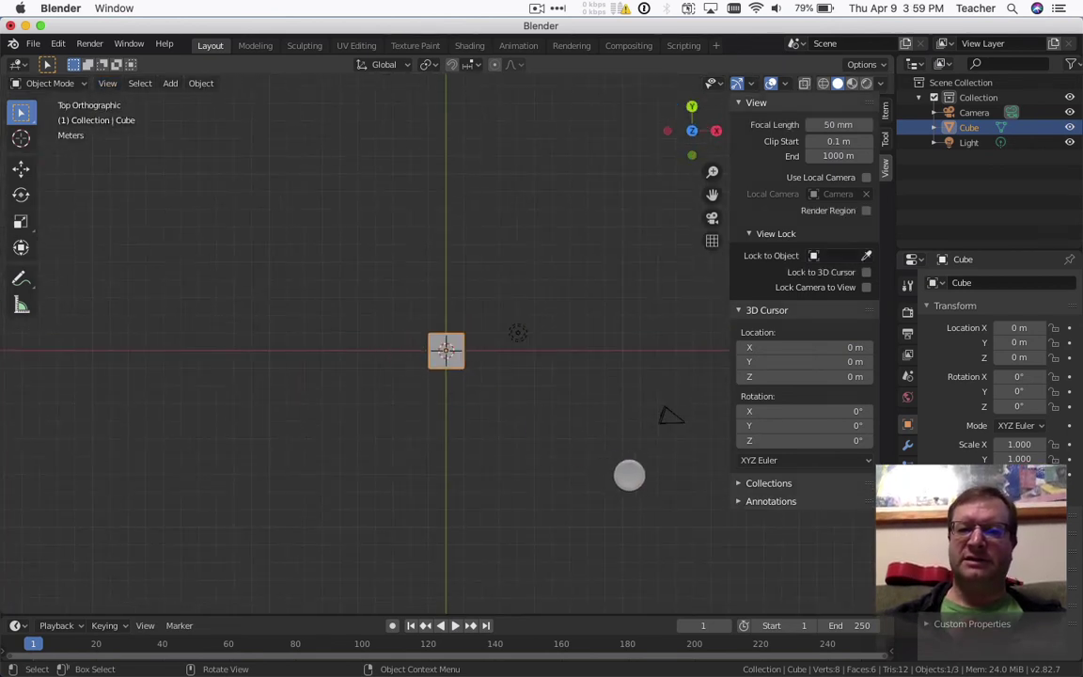
- Select the camera and insert a LocRot keyframe at frame 1
{"action": "left_click", "coordinate": [683, 420]}
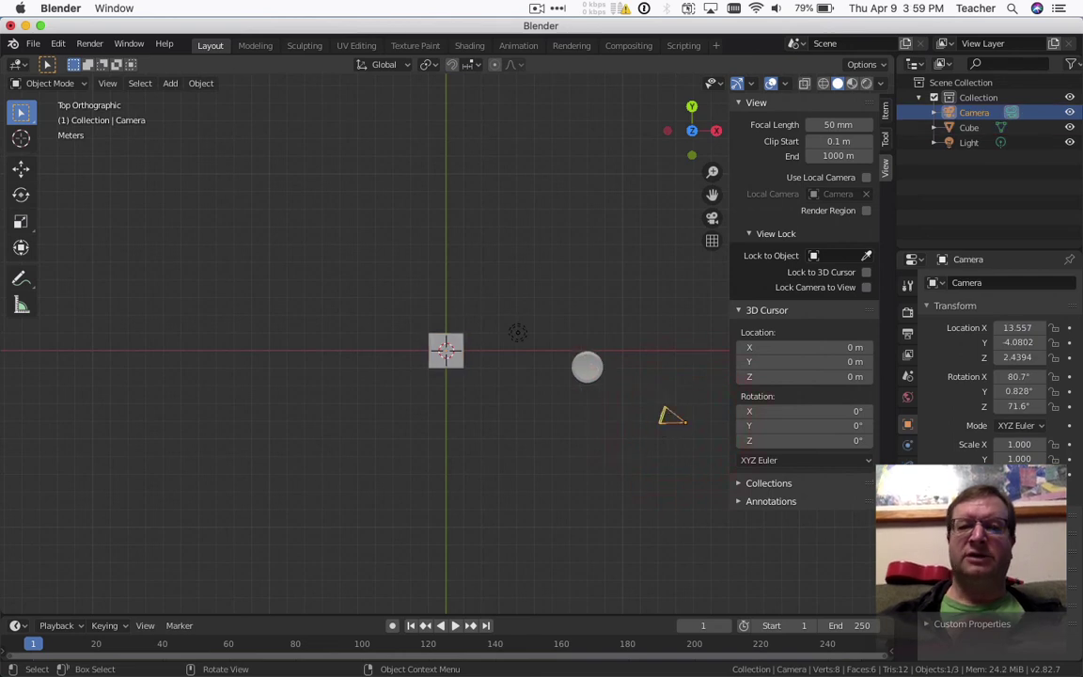
{"action": "key", "text": "i"}
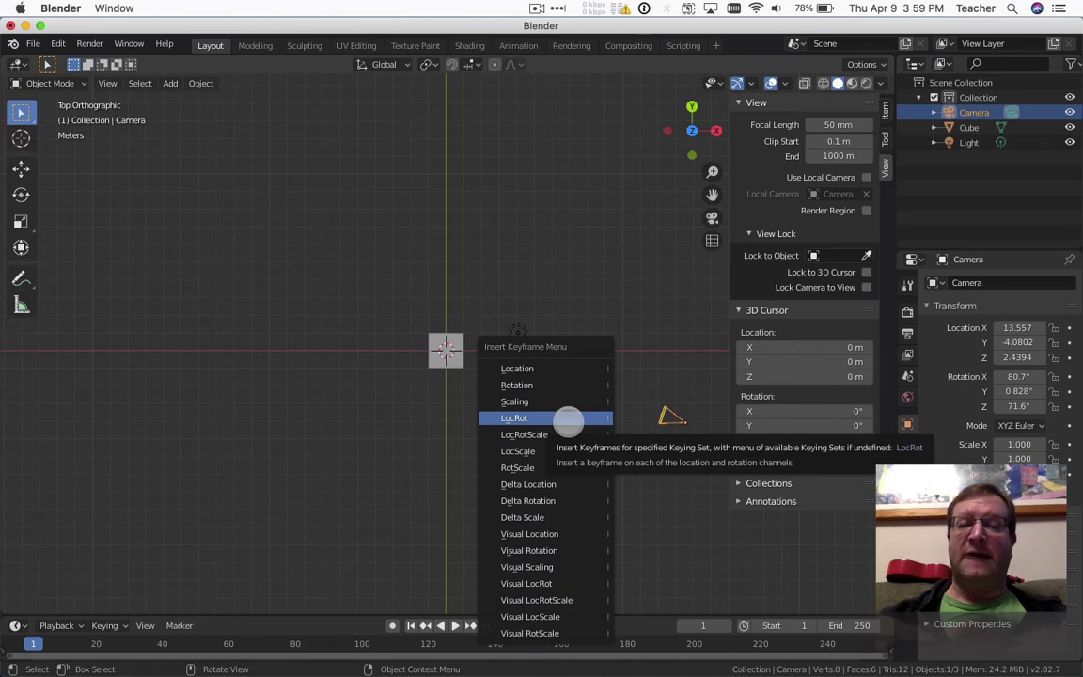
{"action": "left_click", "coordinate": [562, 417]}
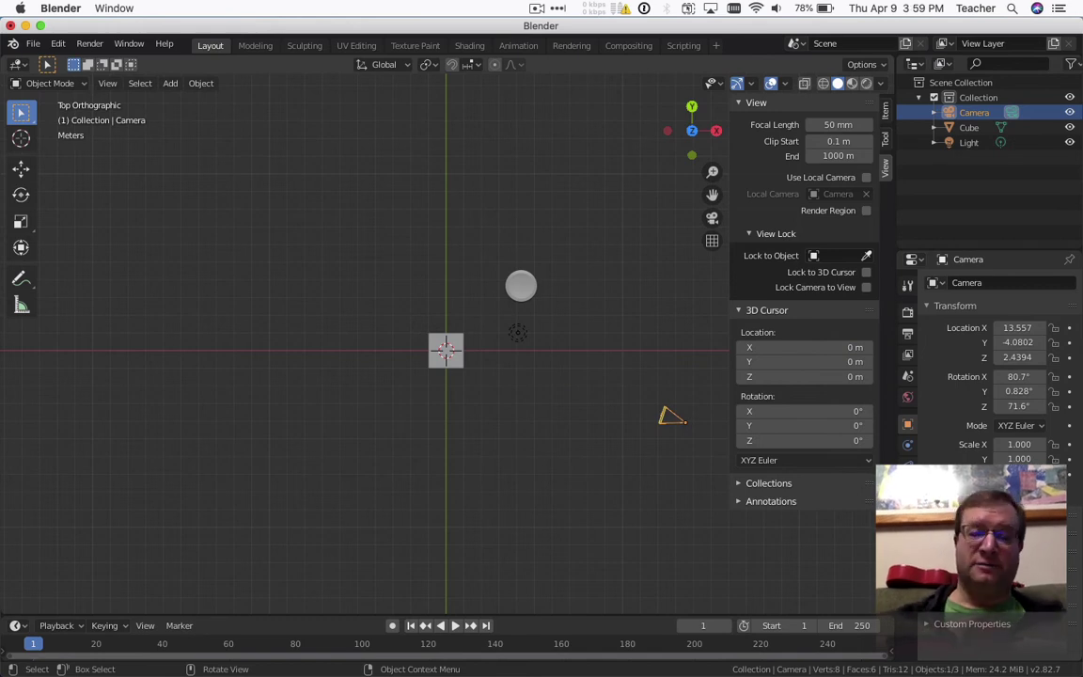
- Return to the Camera viewpoint and bring up the View > Area layout options
{"action": "left_click", "coordinate": [107, 83]}
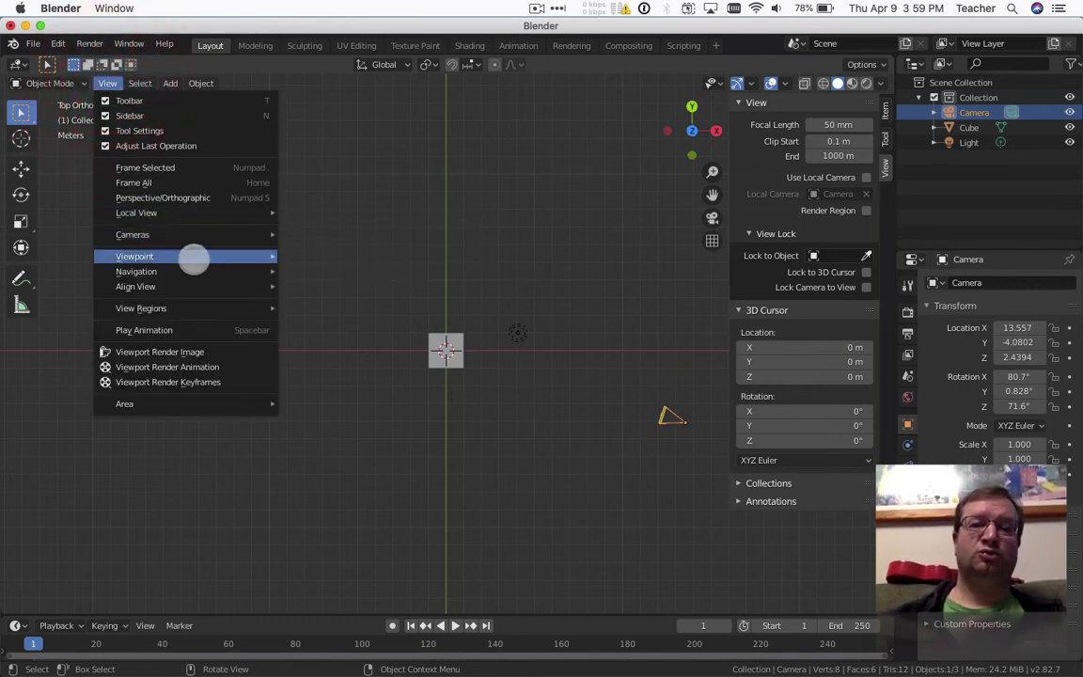
{"action": "mouse_move", "coordinate": [227, 258]}
{"action": "left_click", "coordinate": [299, 256]}
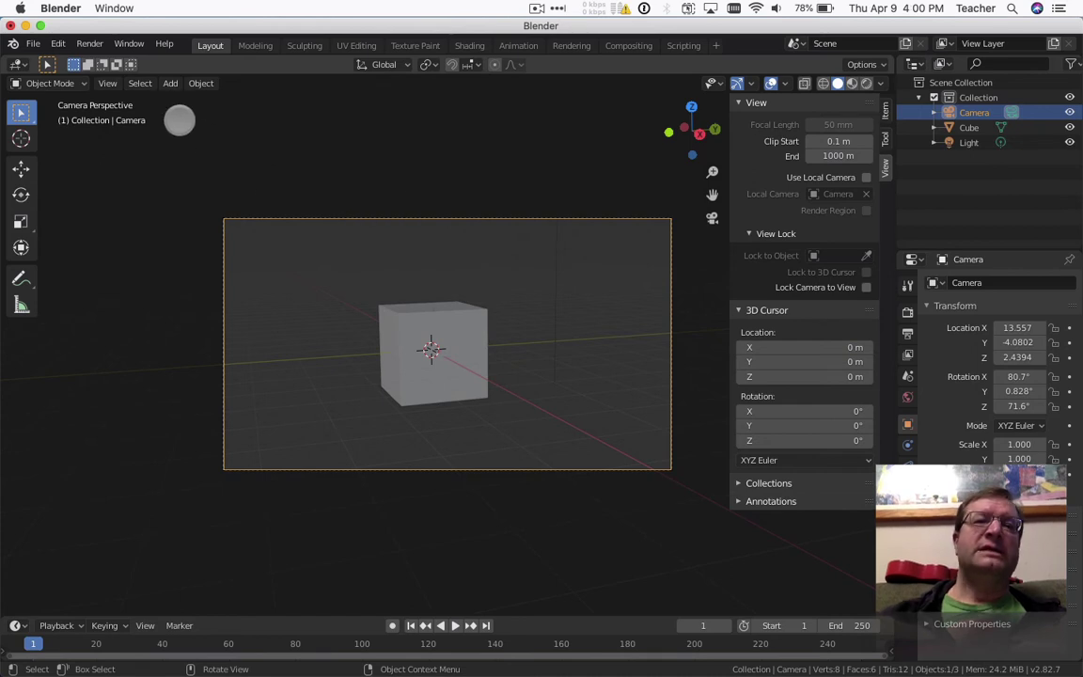
{"action": "left_click", "coordinate": [108, 83]}
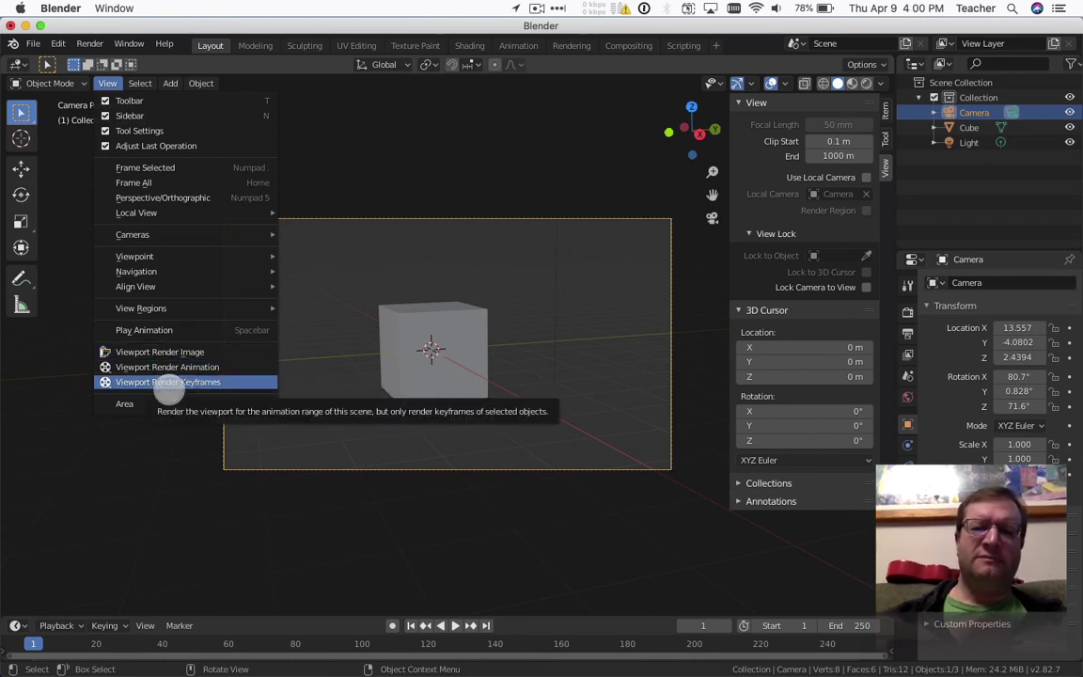
{"action": "mouse_move", "coordinate": [169, 406]}
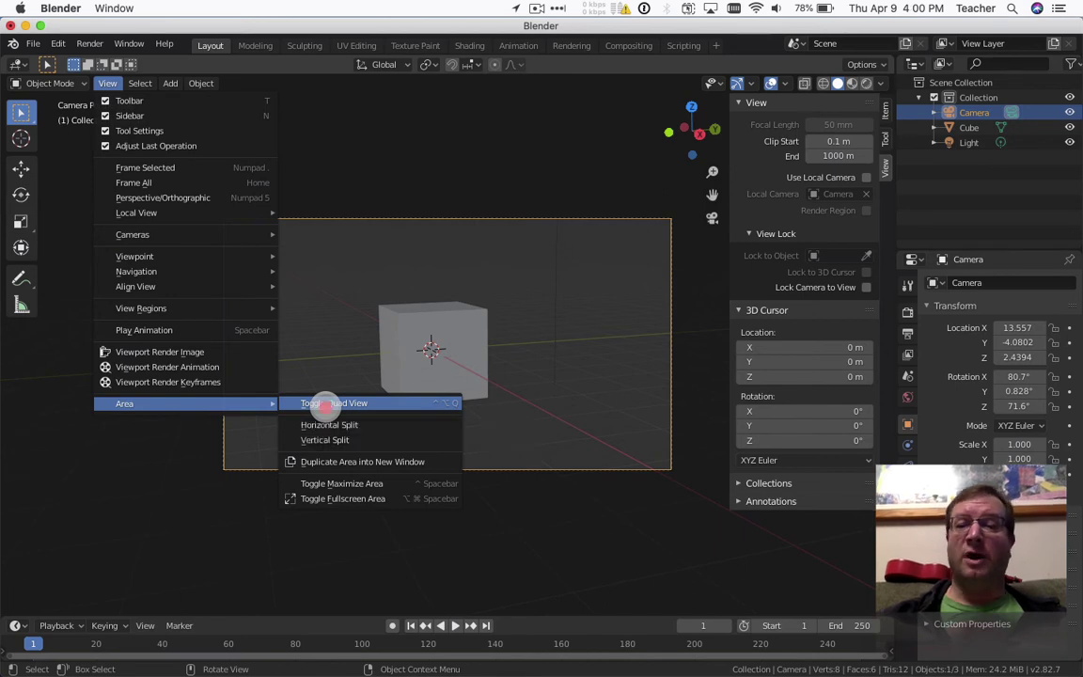
- Toggle Quad View for top, front, right and camera panes, and hide the sidebar
{"action": "left_click", "coordinate": [324, 404]}
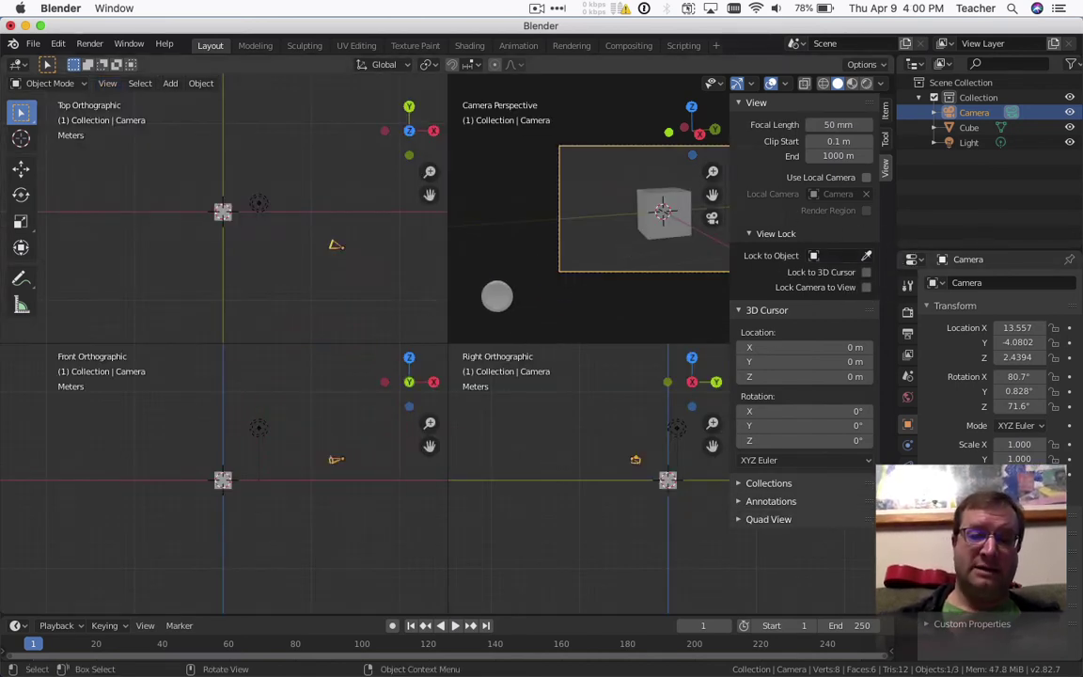
{"action": "key", "text": "n"}
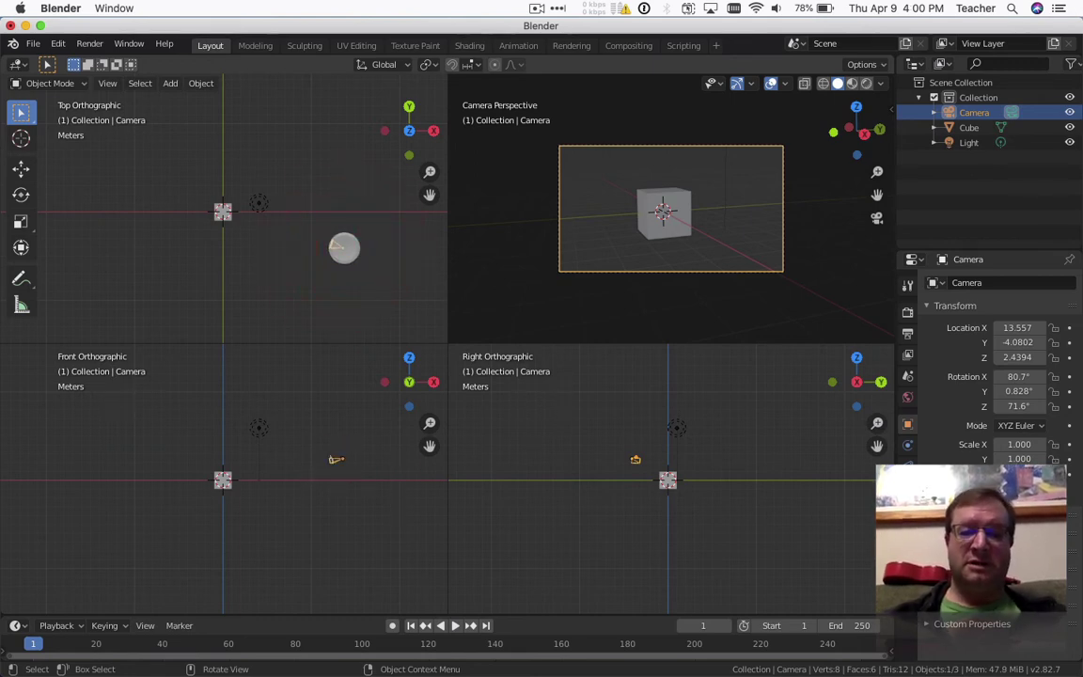
- In the top view, move the camera and rotate it about the Z axis
{"action": "key", "text": "g"}
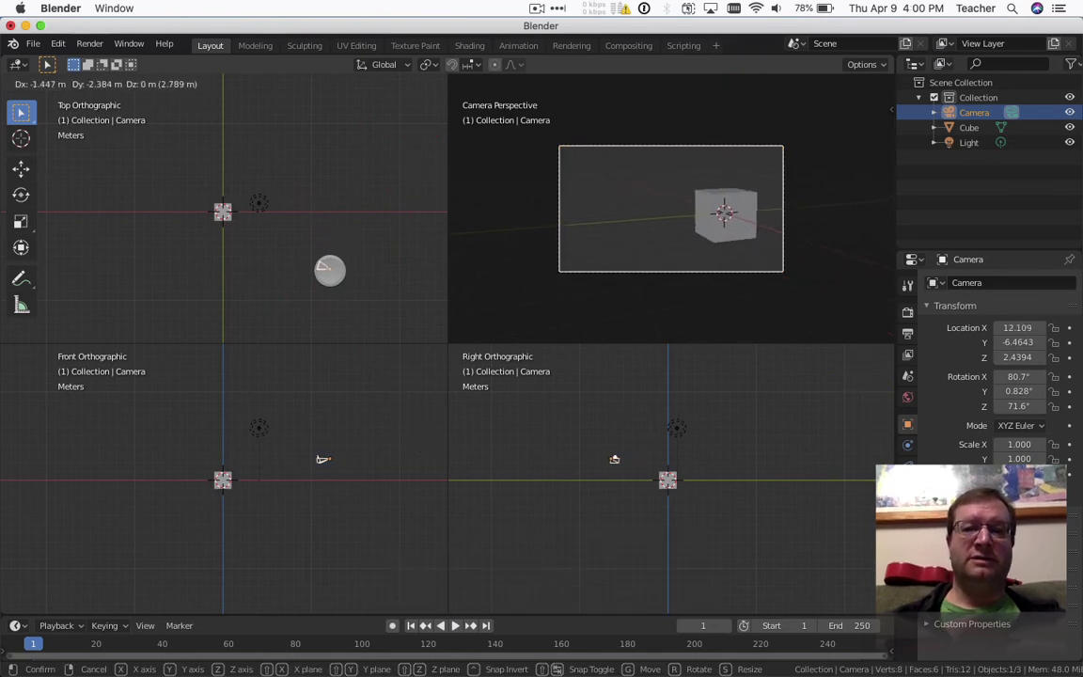
{"action": "left_click", "coordinate": [326, 274]}
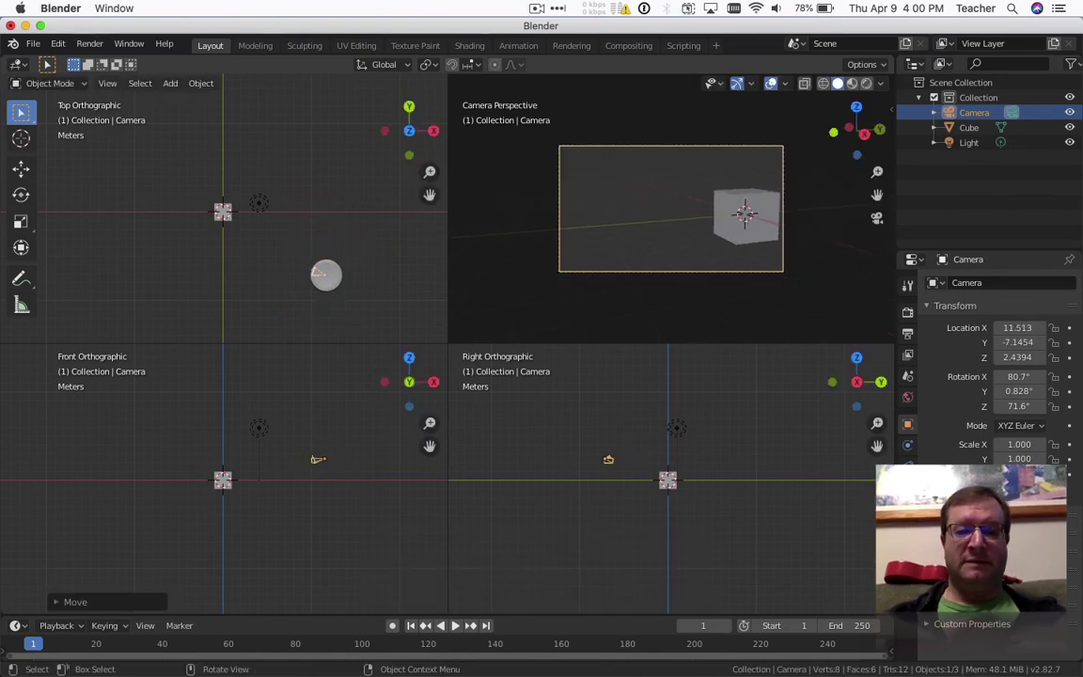
{"action": "key", "text": "r"}
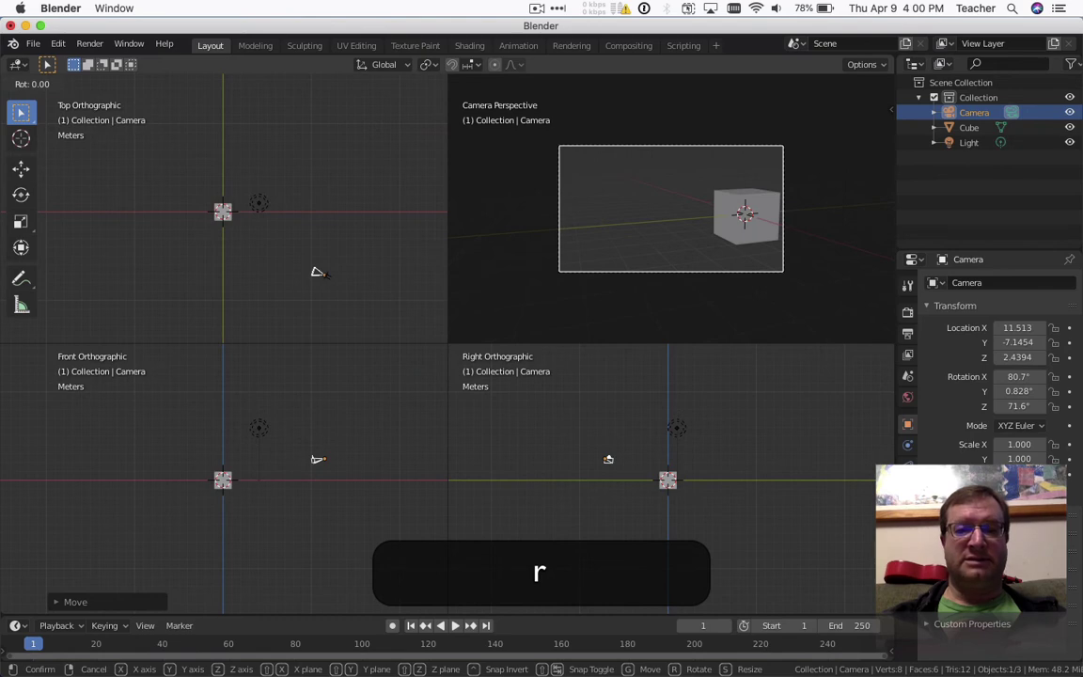
{"action": "key", "text": "z"}
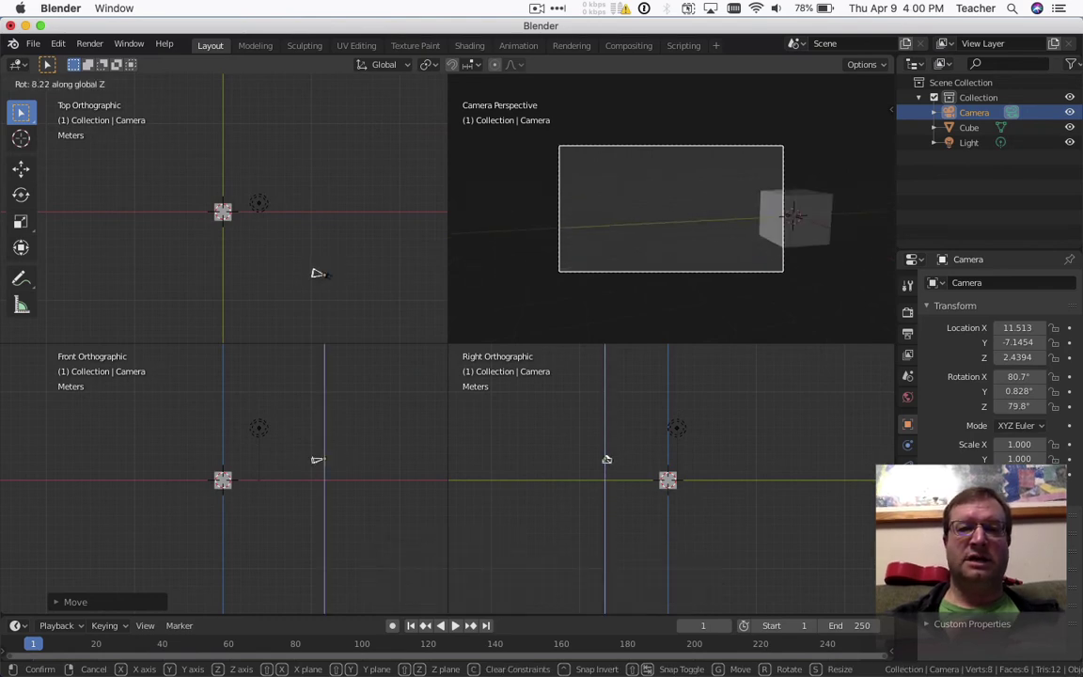
{"action": "left_click", "coordinate": [326, 275]}
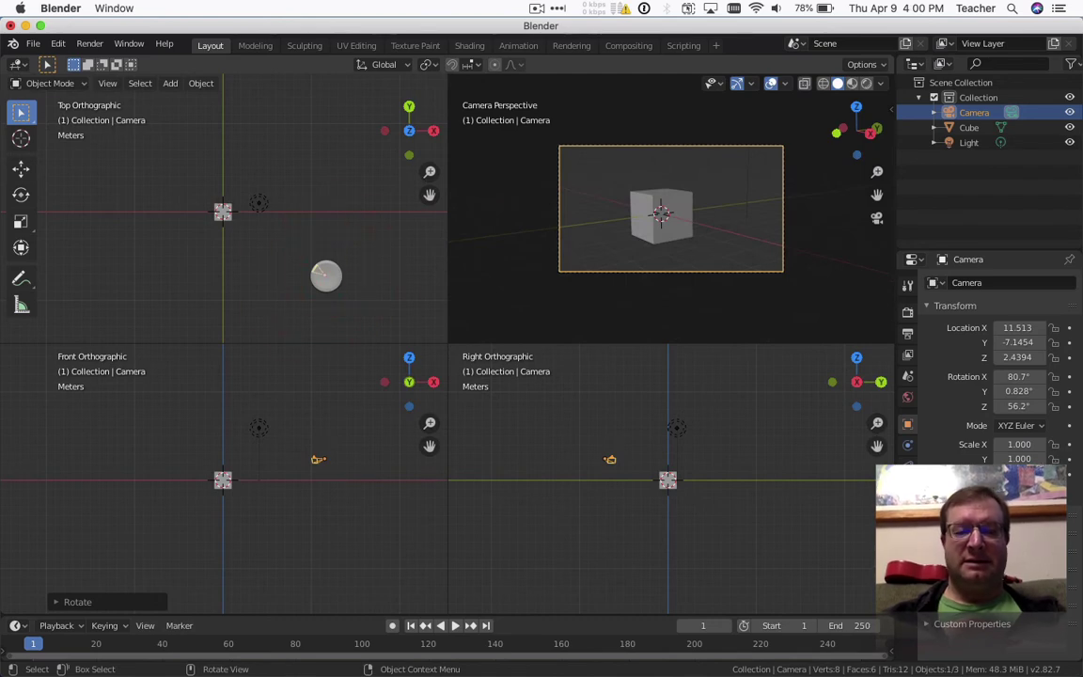
- Refine the camera to 7.5968, -11.062, 2.4394 m with 23.2° Z rotation, framing the cube
{"action": "key", "text": "g"}
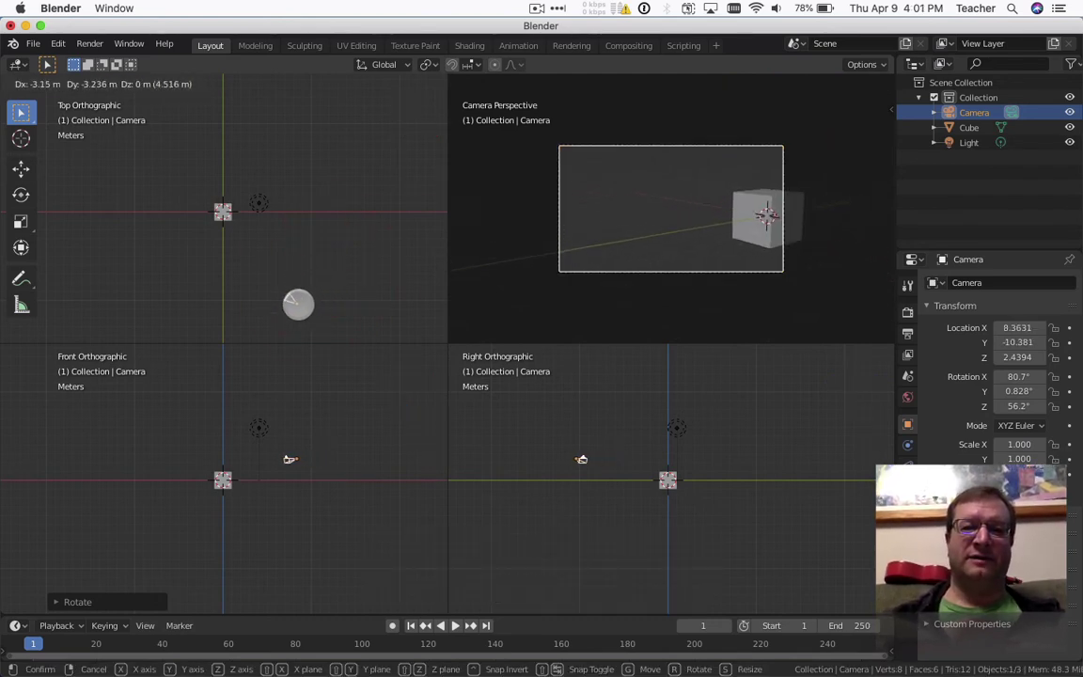
{"action": "left_click", "coordinate": [291, 310]}
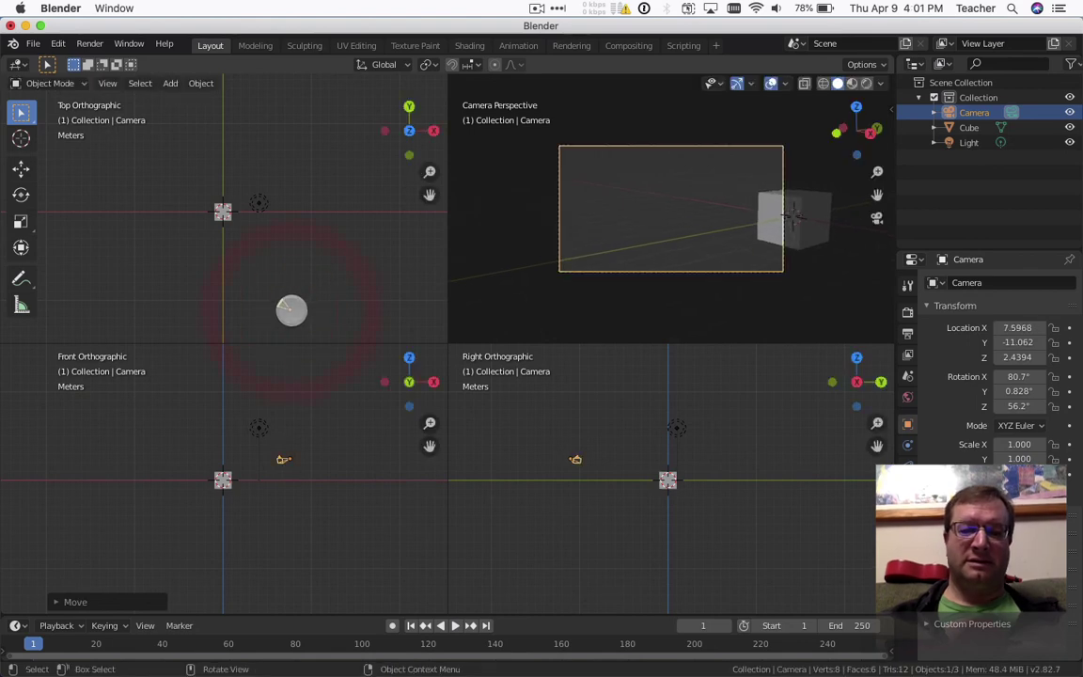
{"action": "key", "text": "r"}
{"action": "key", "text": "z"}
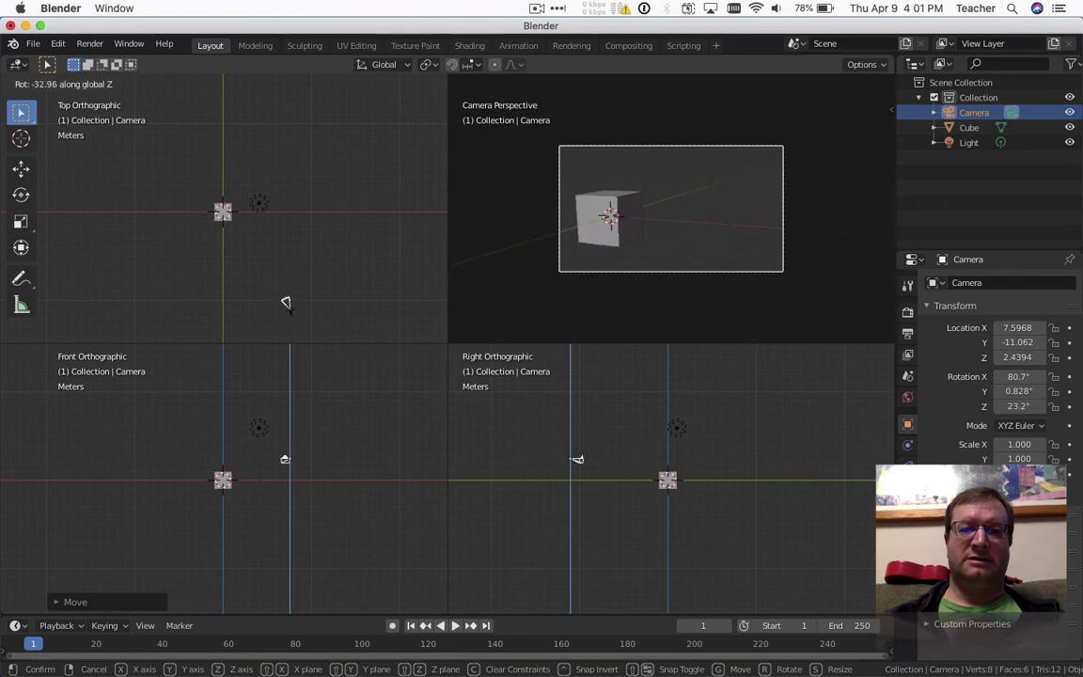
{"action": "left_click", "coordinate": [288, 306]}
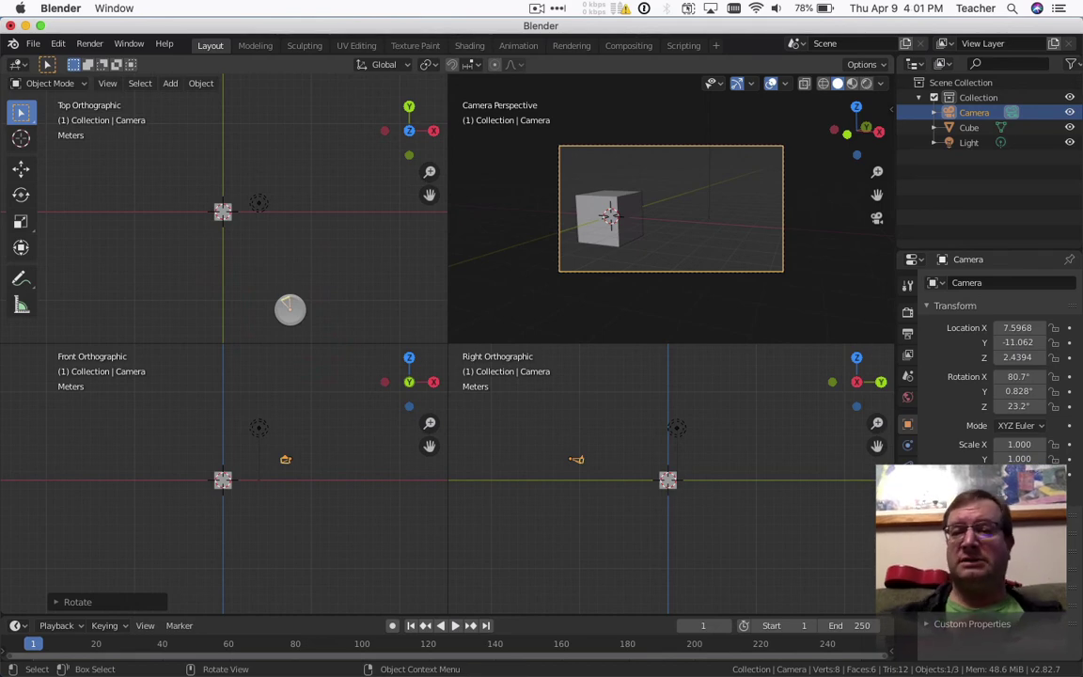
{"action": "key", "text": "i"}
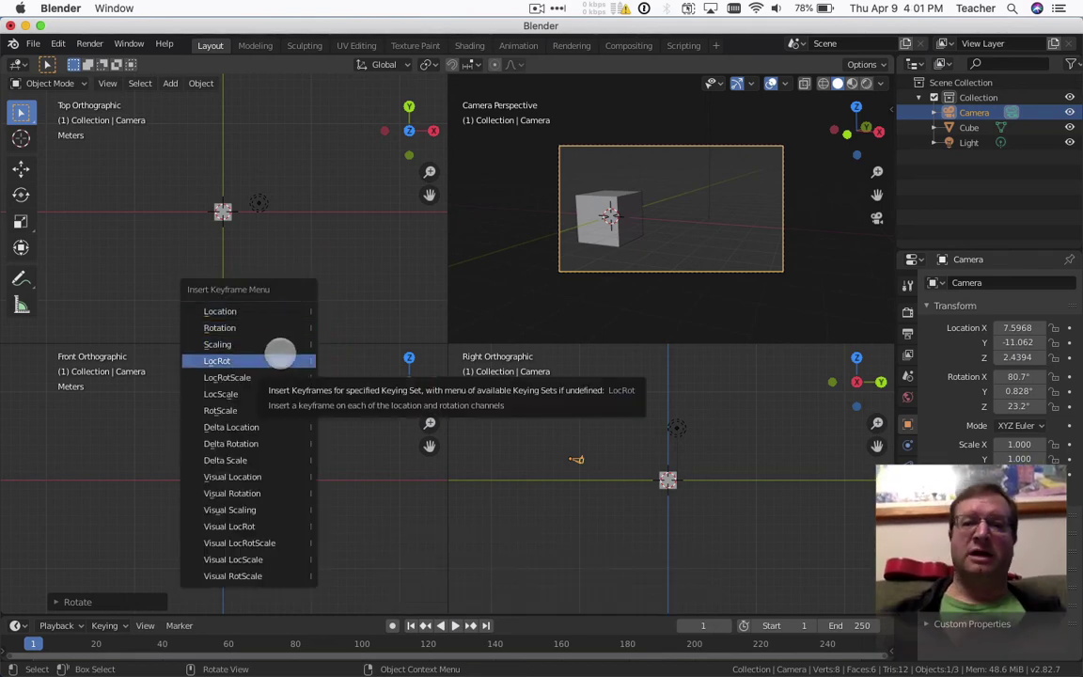
- Insert a LocRot keyframe on the camera, then deselect everything
{"action": "left_click", "coordinate": [279, 359]}
{"action": "left_click", "coordinate": [327, 233]}
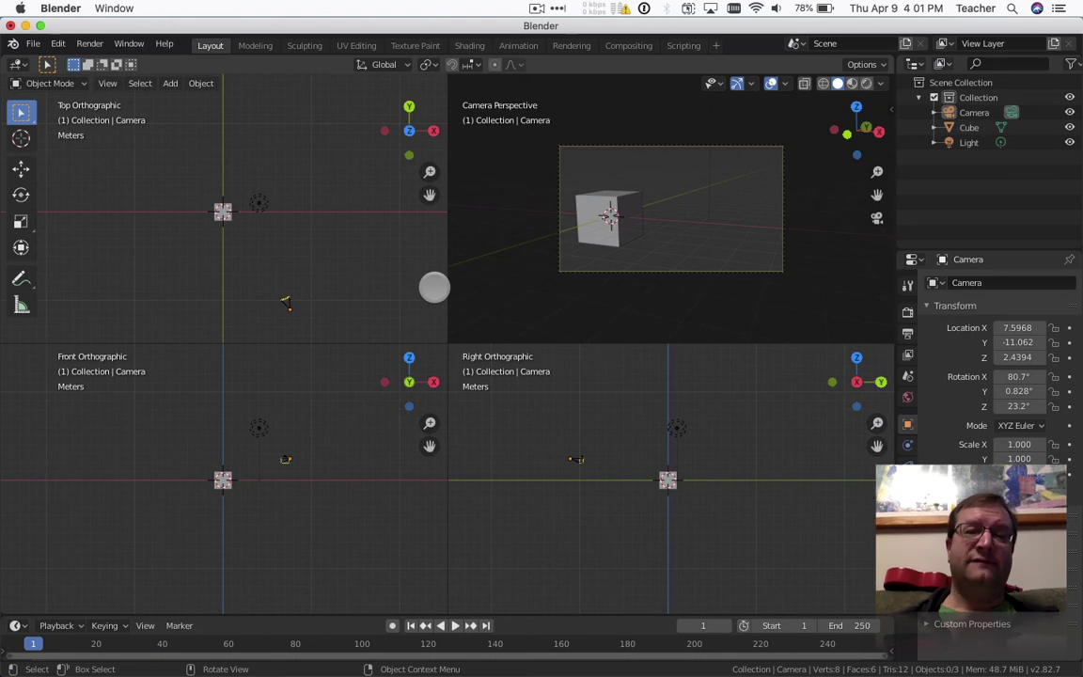
- Turn off Toggle Quad View to return to the single camera-perspective viewport
{"action": "left_click", "coordinate": [106, 83]}
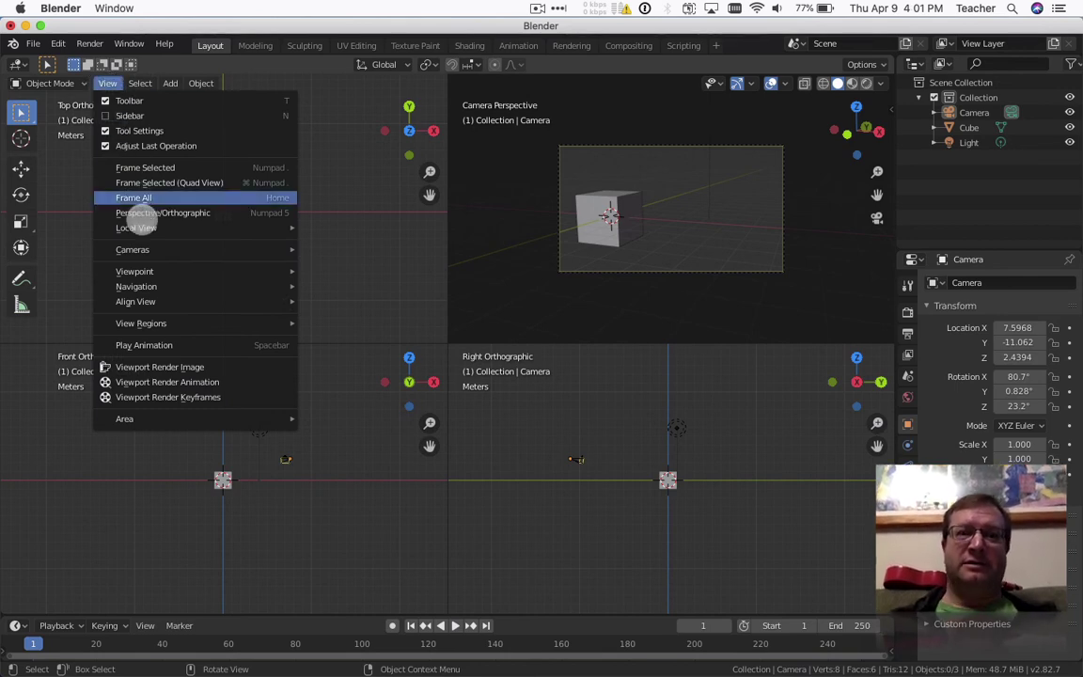
{"action": "mouse_move", "coordinate": [160, 420]}
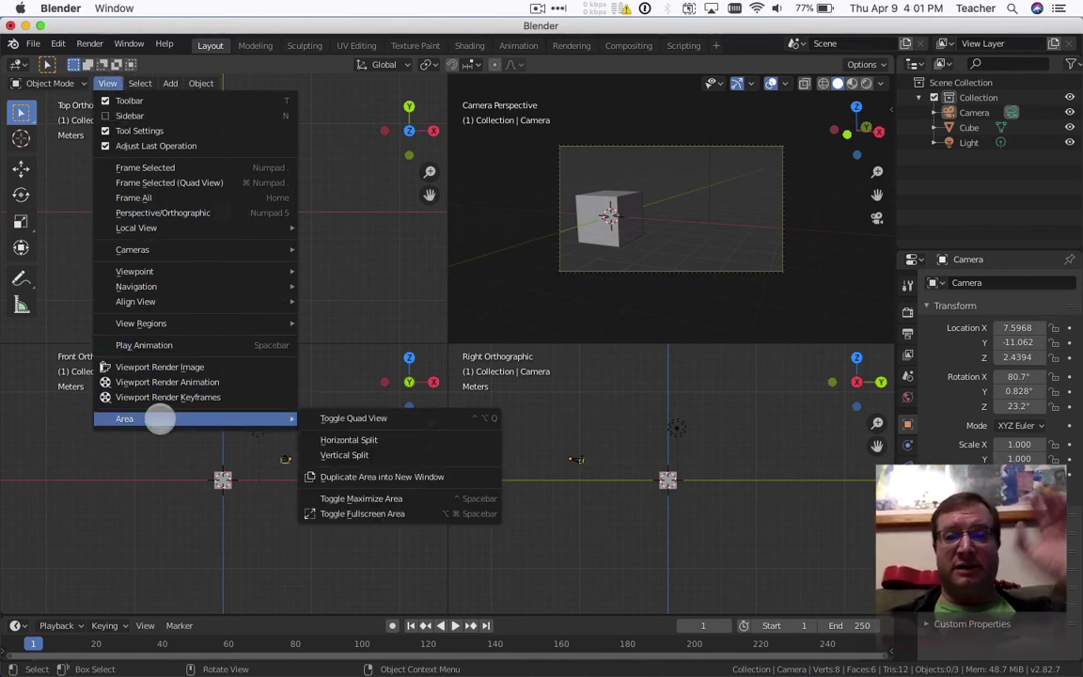
{"action": "left_click", "coordinate": [345, 415]}
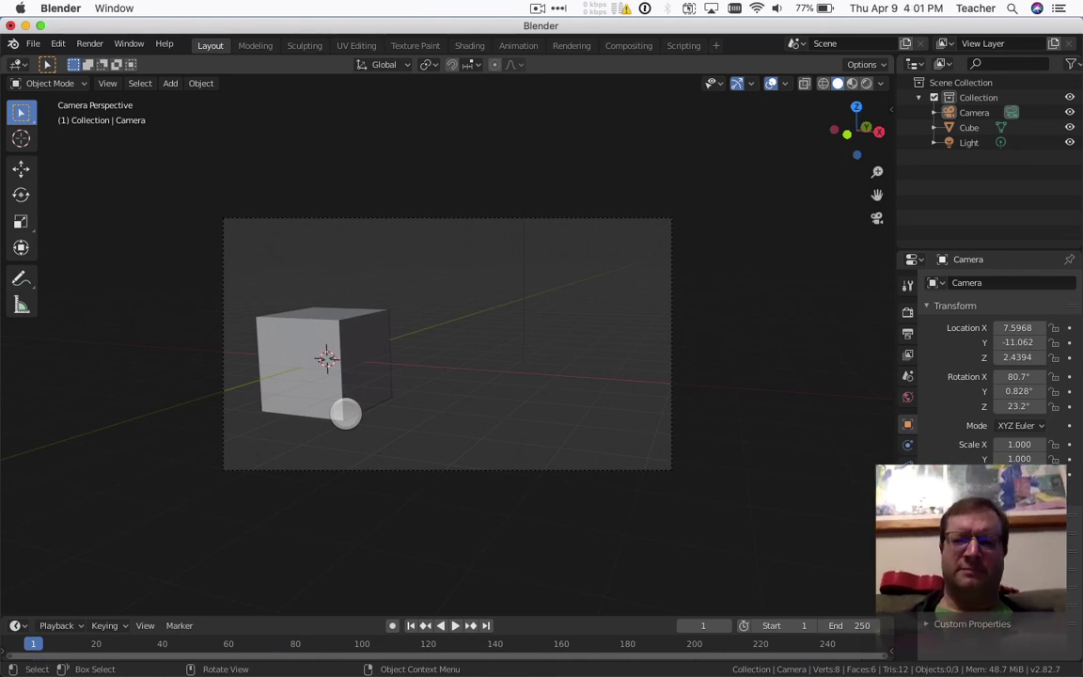
- Switch the viewport to the Front viewpoint
{"action": "left_click", "coordinate": [108, 83]}
{"action": "mouse_move", "coordinate": [186, 256]}
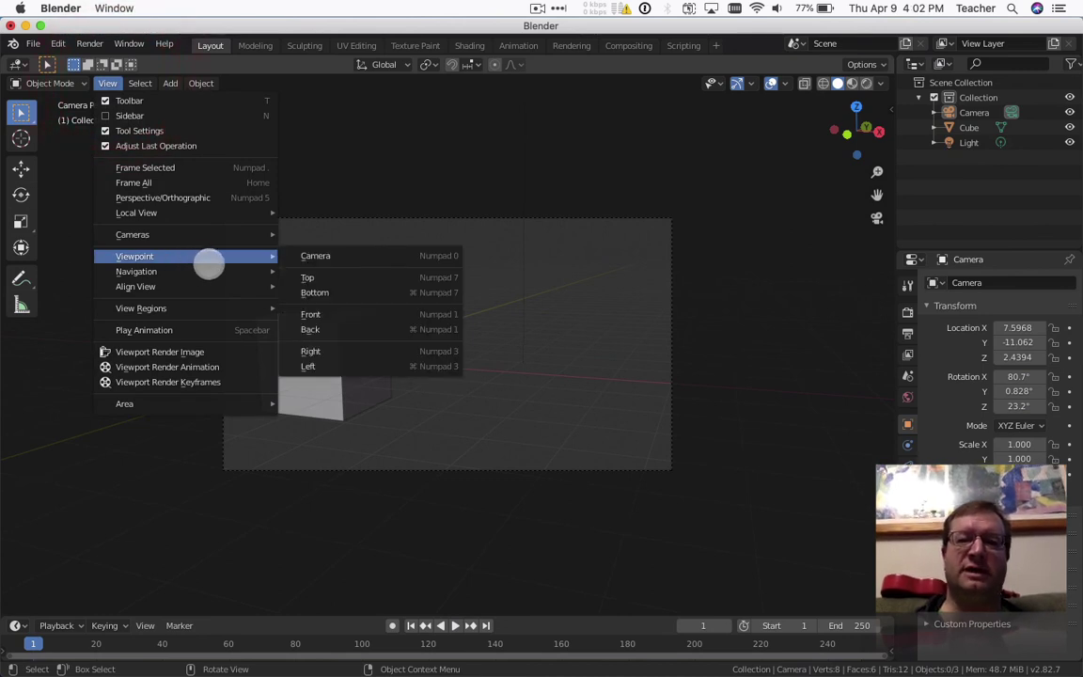
{"action": "left_click", "coordinate": [307, 314]}
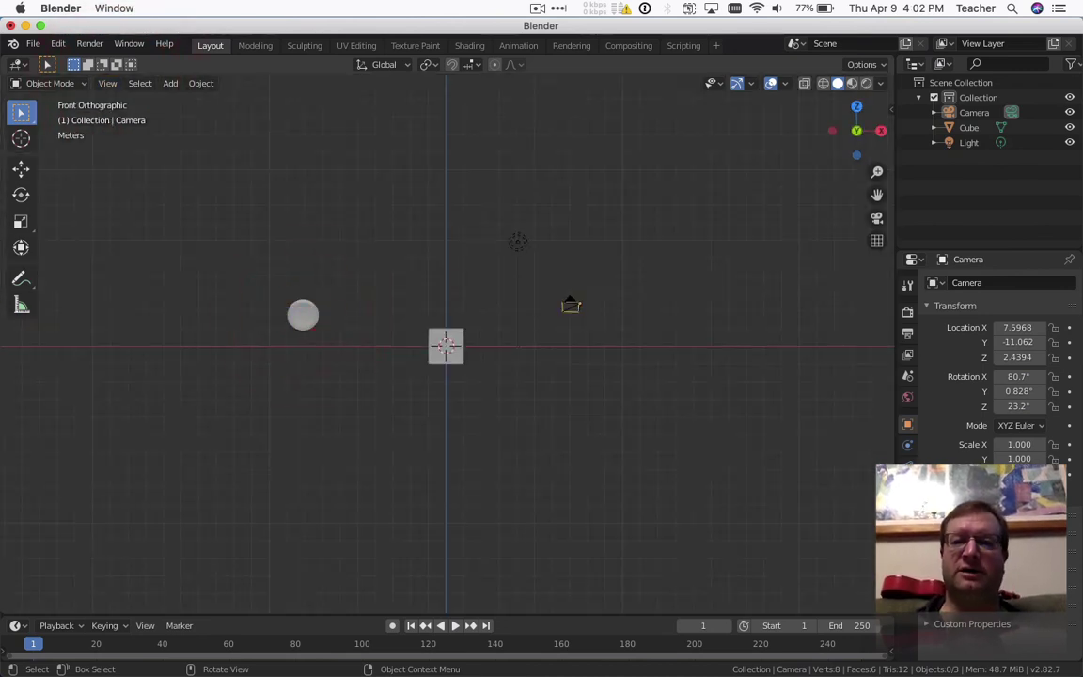
- Orbit and zoom with the navigation gizmo, then toggle camera view on and off
{"action": "left_click", "coordinate": [99, 82]}
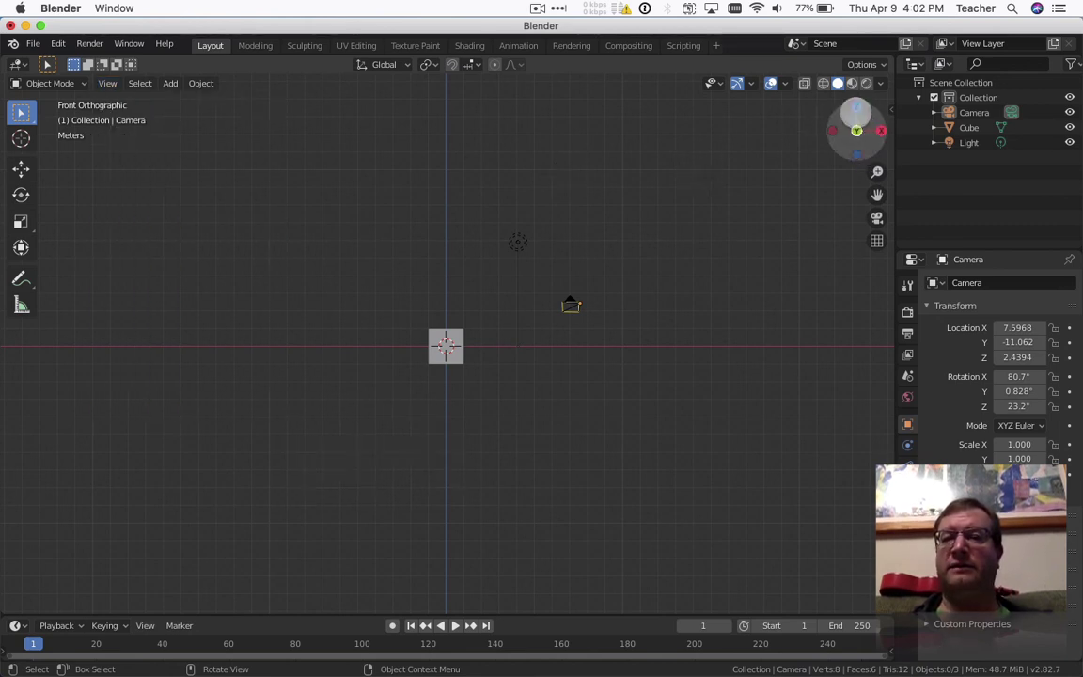
{"action": "left_click_drag", "start_coordinate": [856, 130], "coordinate": [874, 191]}
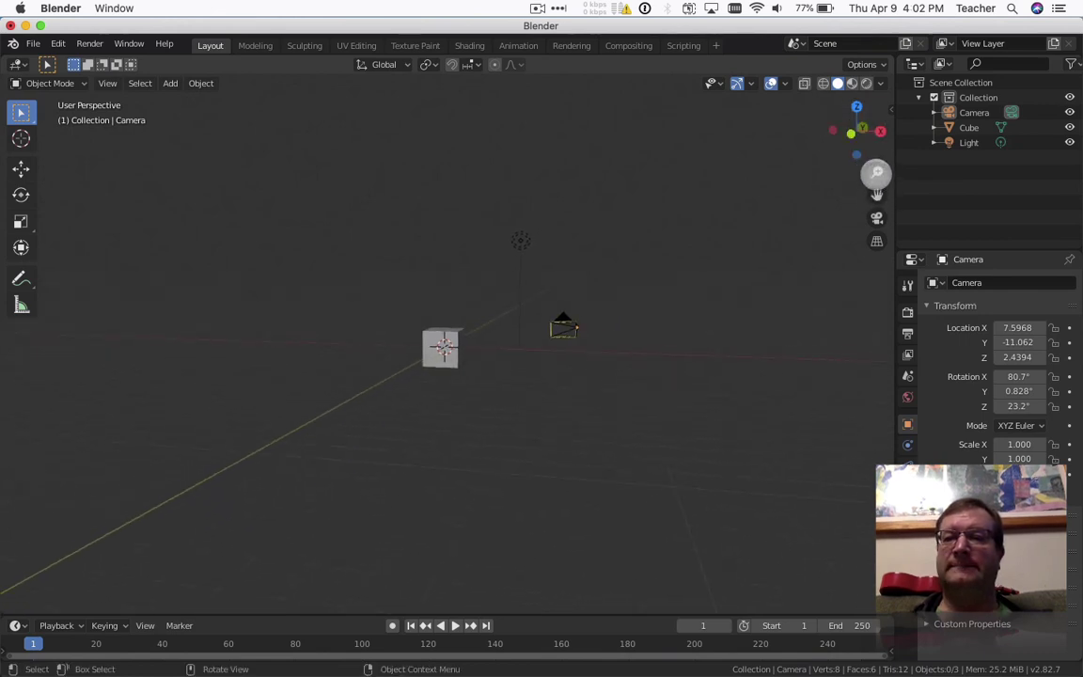
{"action": "left_click", "coordinate": [486, 360]}
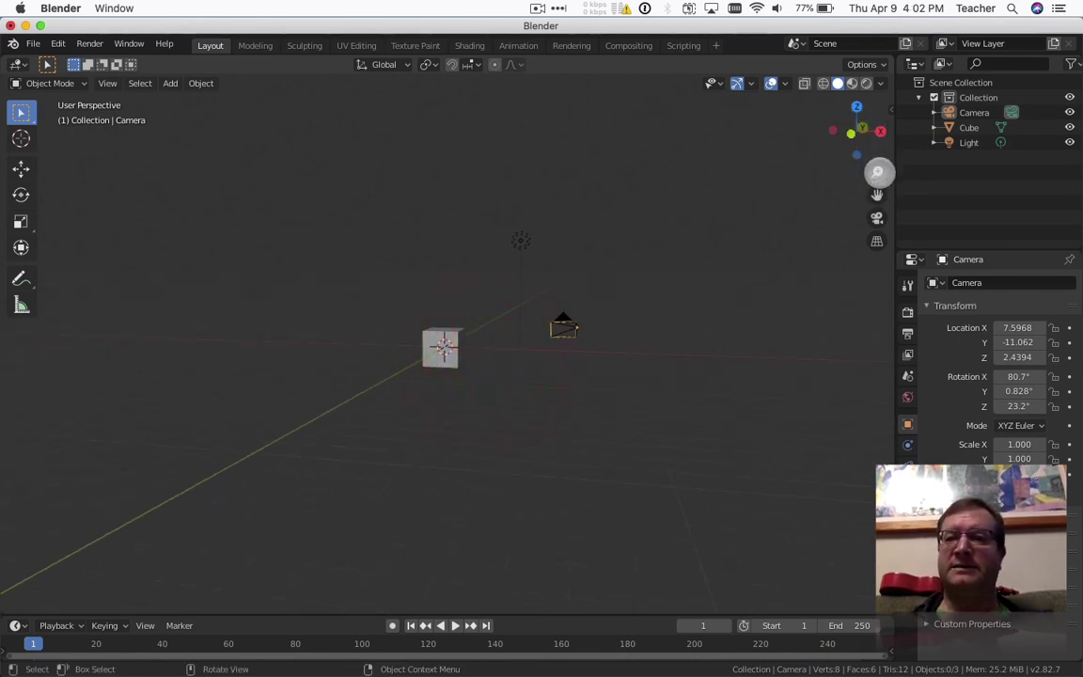
{"action": "left_click_drag", "start_coordinate": [877, 172], "coordinate": [904, 200]}
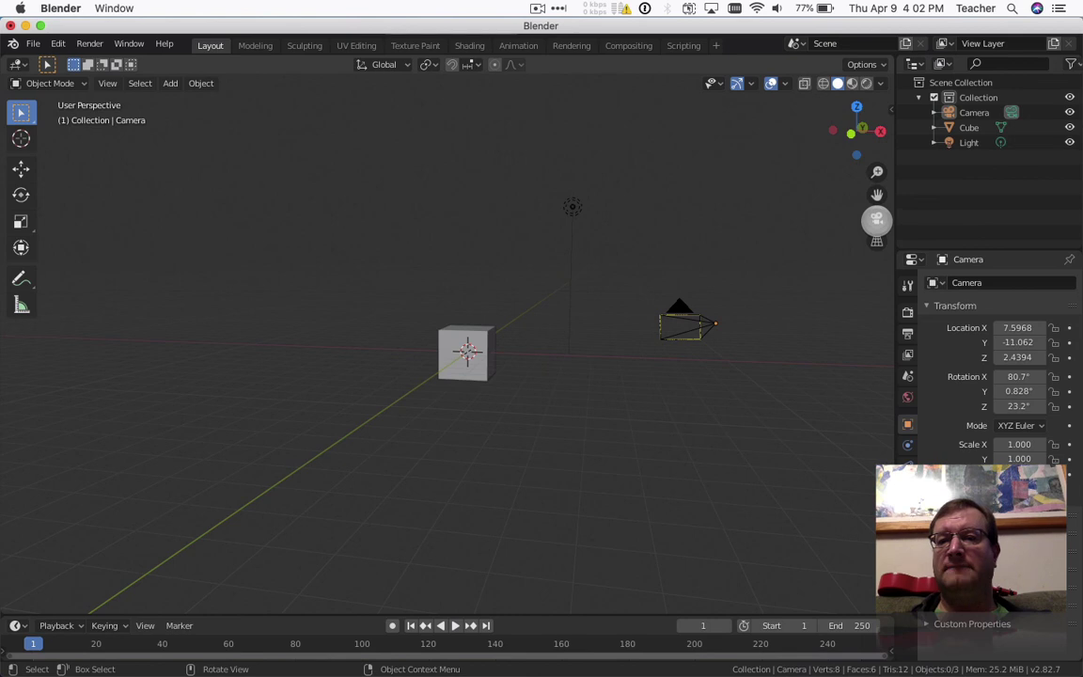
{"action": "left_click", "coordinate": [876, 219]}
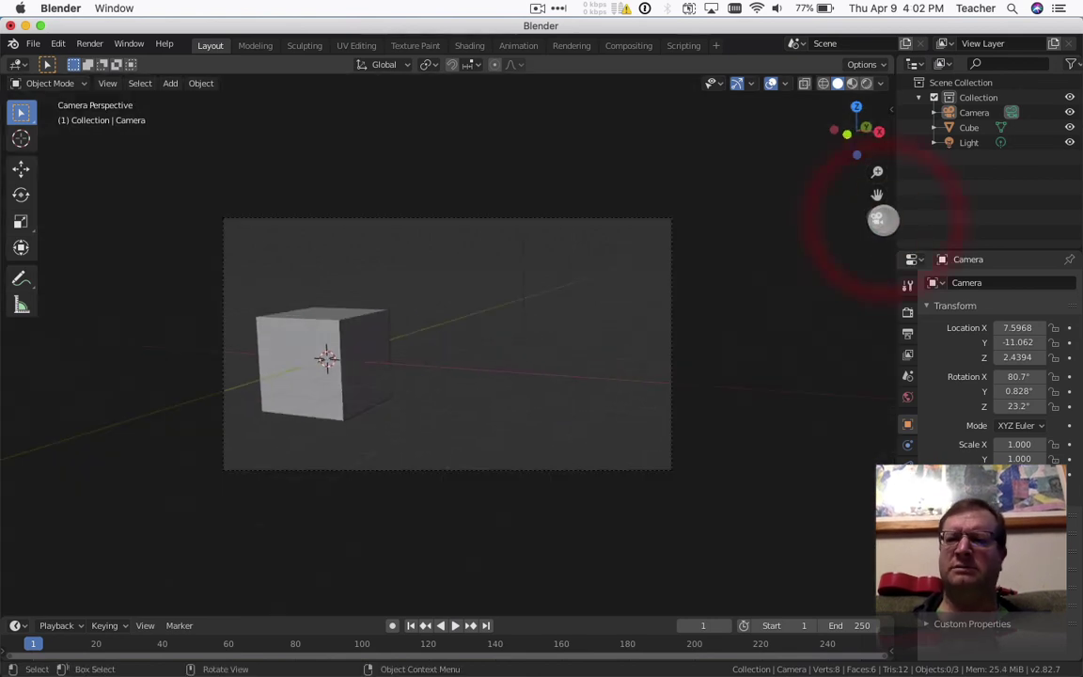
{"action": "left_click", "coordinate": [880, 220]}
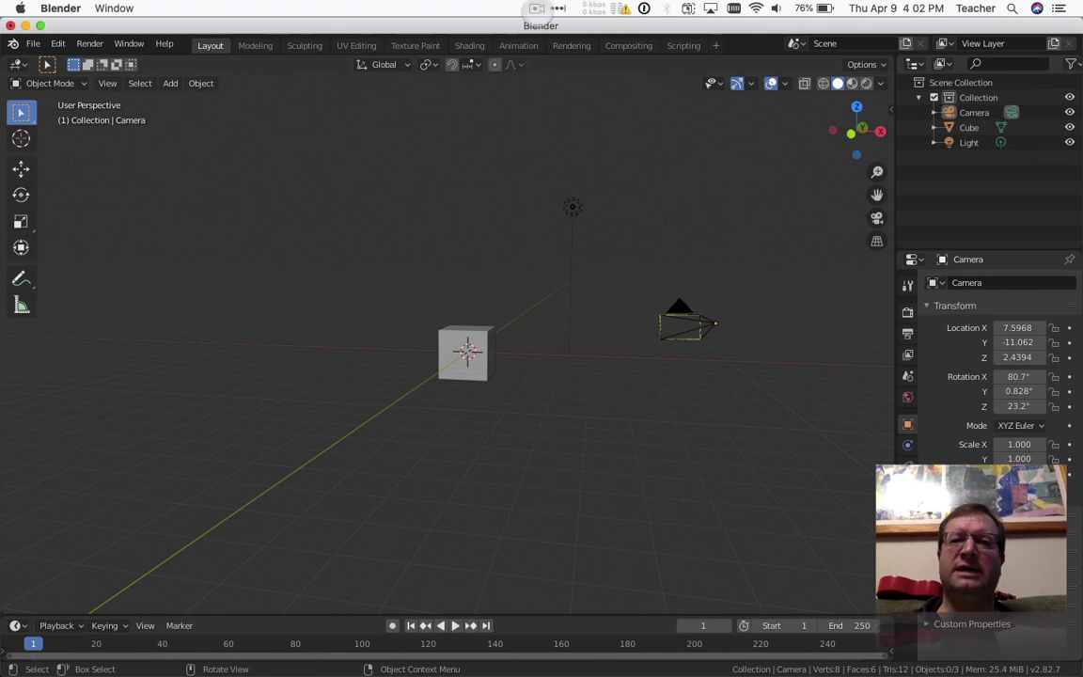
- Open the ScreenFlow menu-bar recording options to stop recording
{"action": "left_click", "coordinate": [536, 8]}
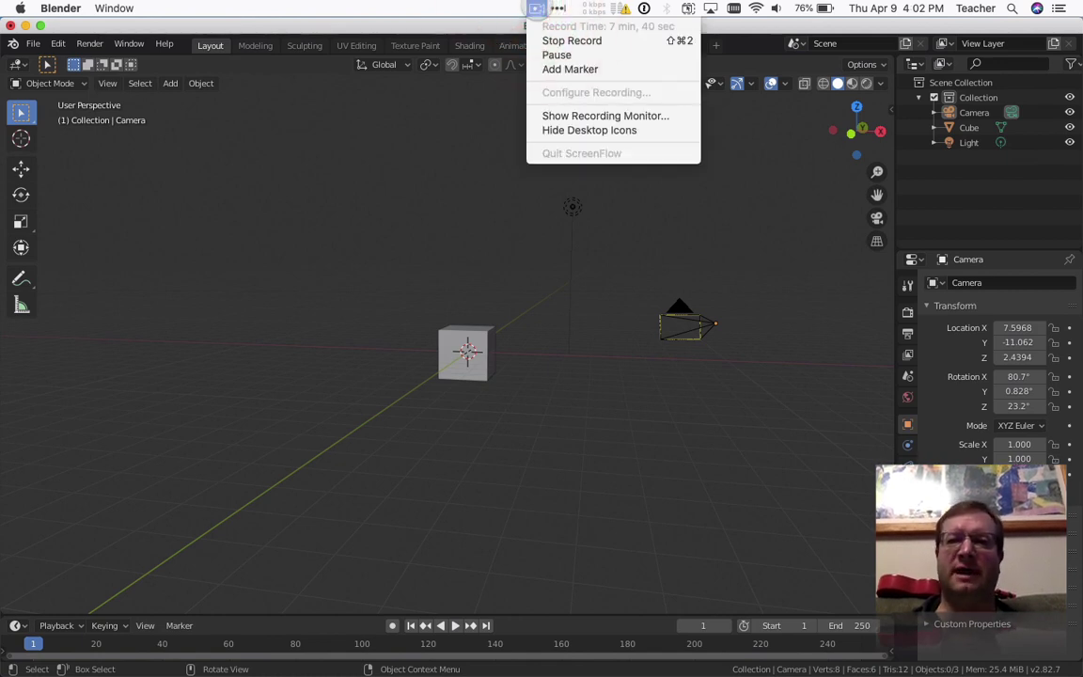